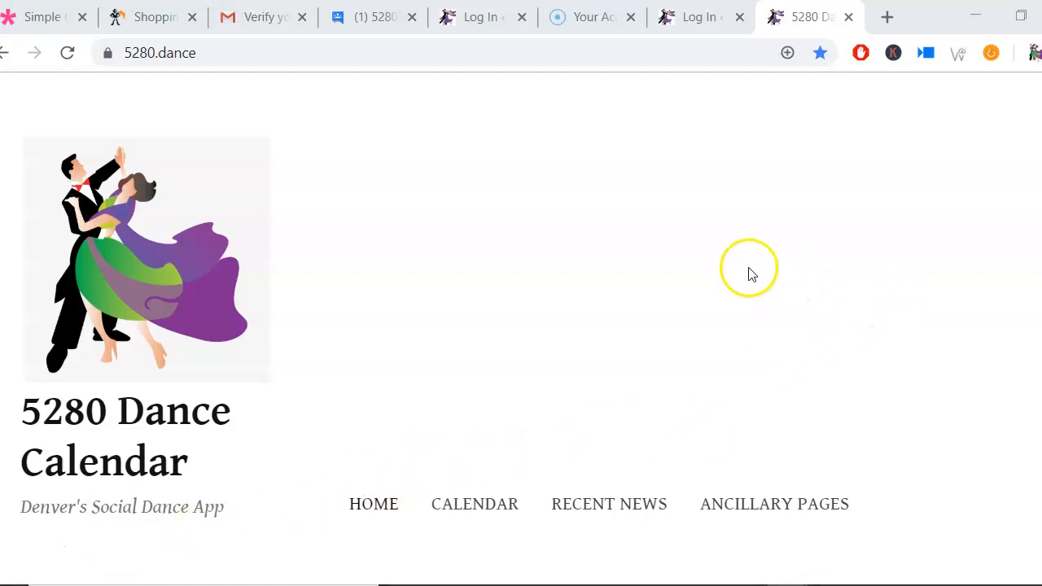
# Step: Browse the 5280 Dance Calendar home page and the Contact page form via Ancillary Pages
pyautogui.scroll(-1, 686, 259)
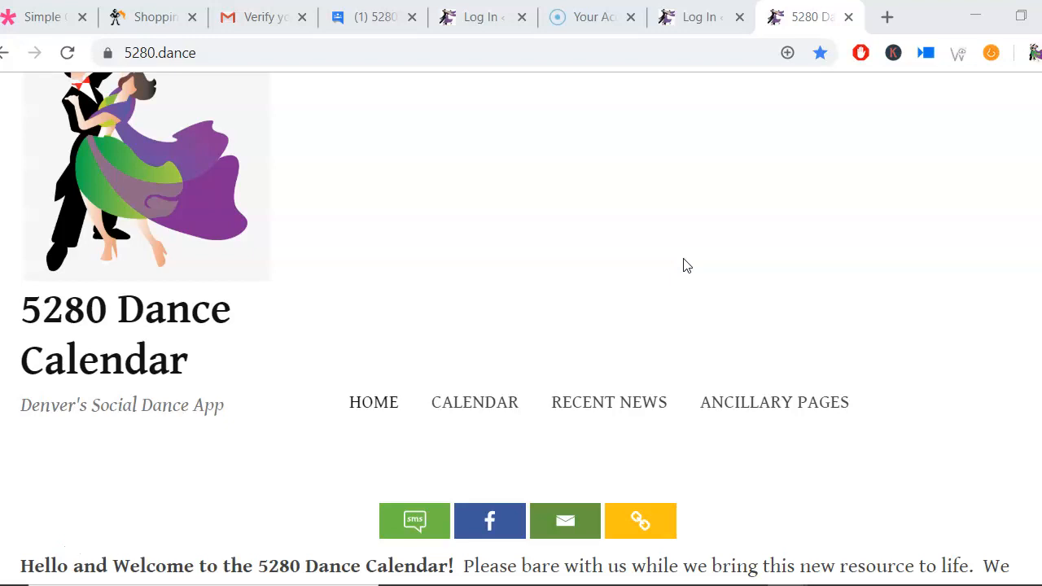
pyautogui.scroll(-1, 683, 265)
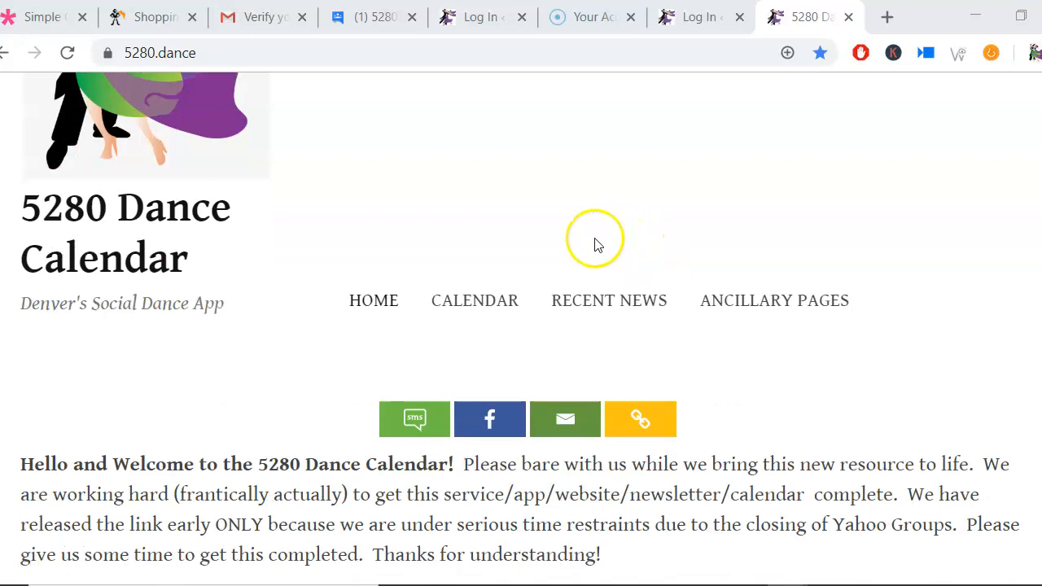
pyautogui.click(737, 303)
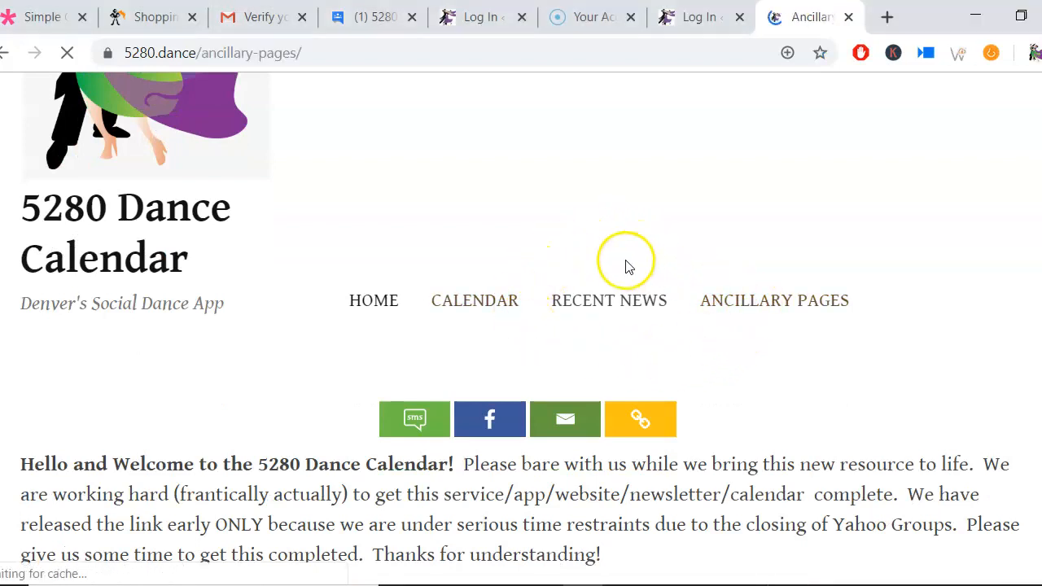
pyautogui.scroll(-2, 602, 293)
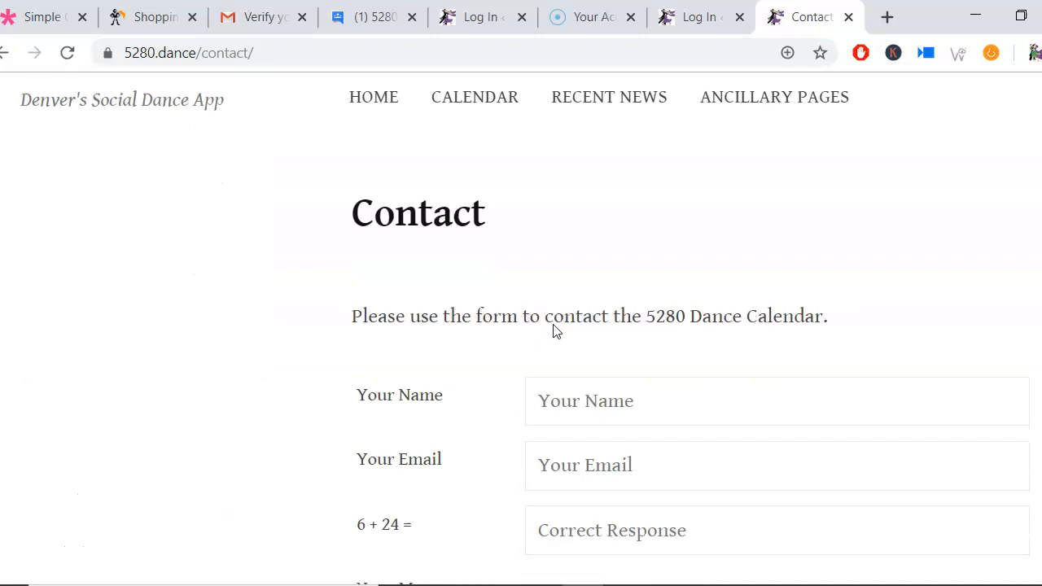
pyautogui.scroll(-1, 553, 329)
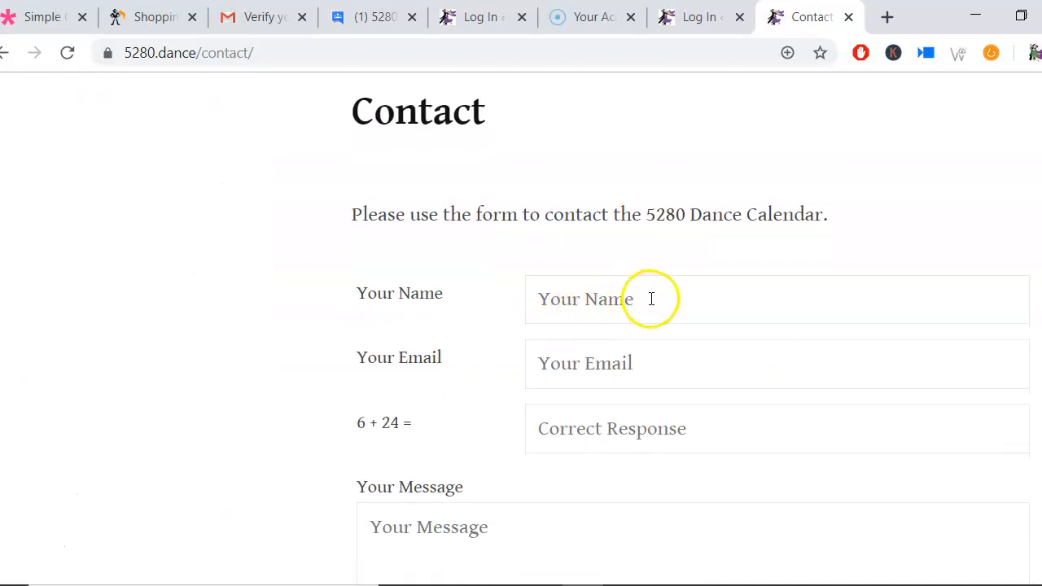
pyautogui.scroll(-2, 651, 365)
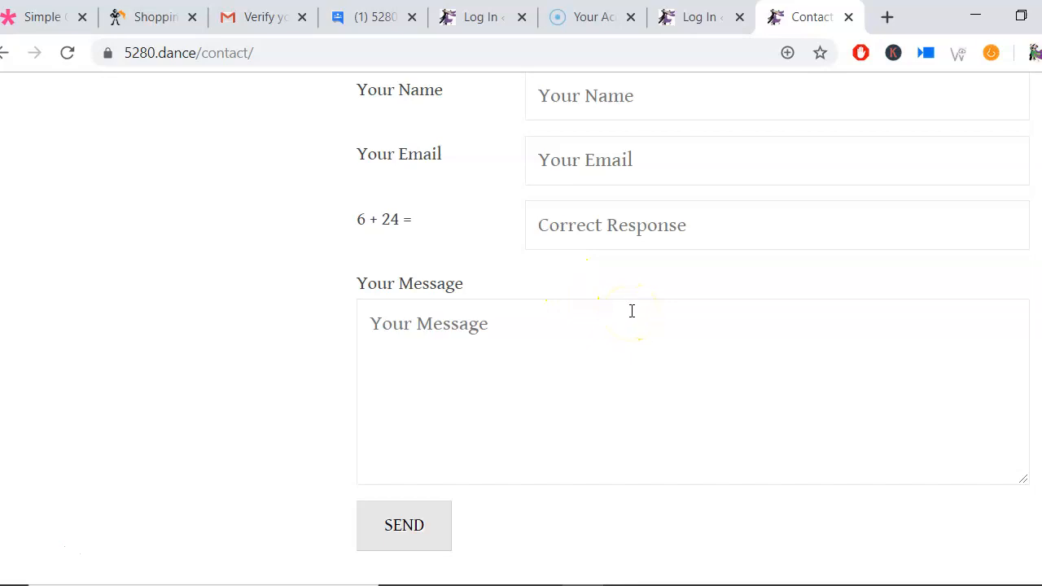
pyautogui.scroll(3, 633, 307)
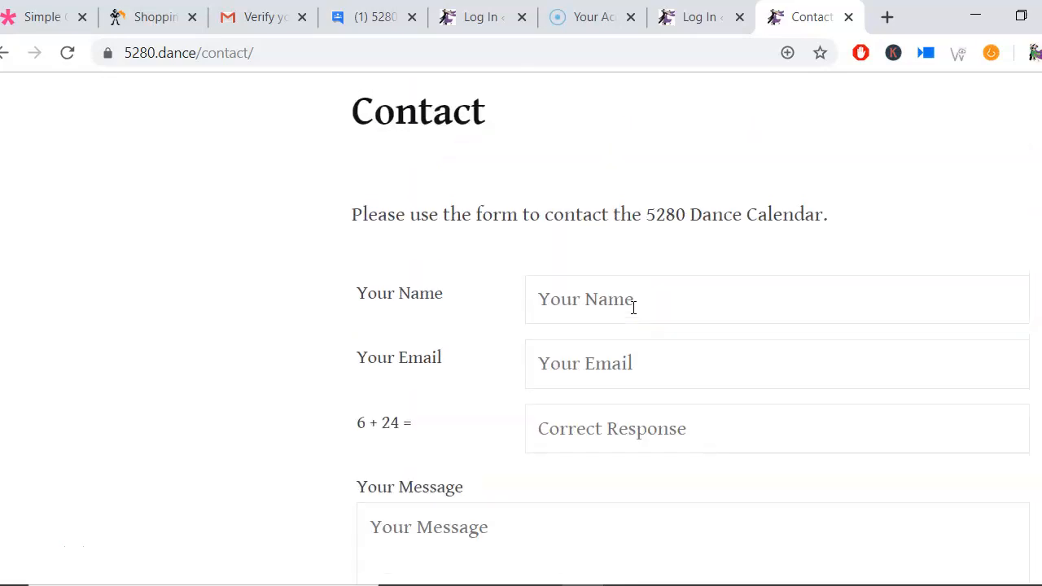
pyautogui.scroll(2, 633, 307)
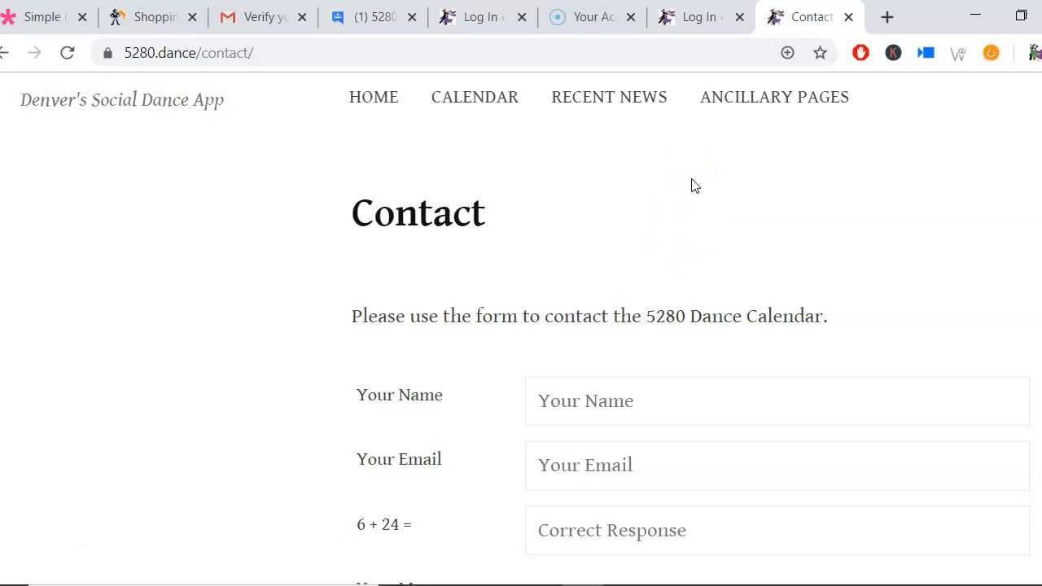
# Step: Log in to the WordPress dashboard with the saved username and password
pyautogui.click(705, 24)
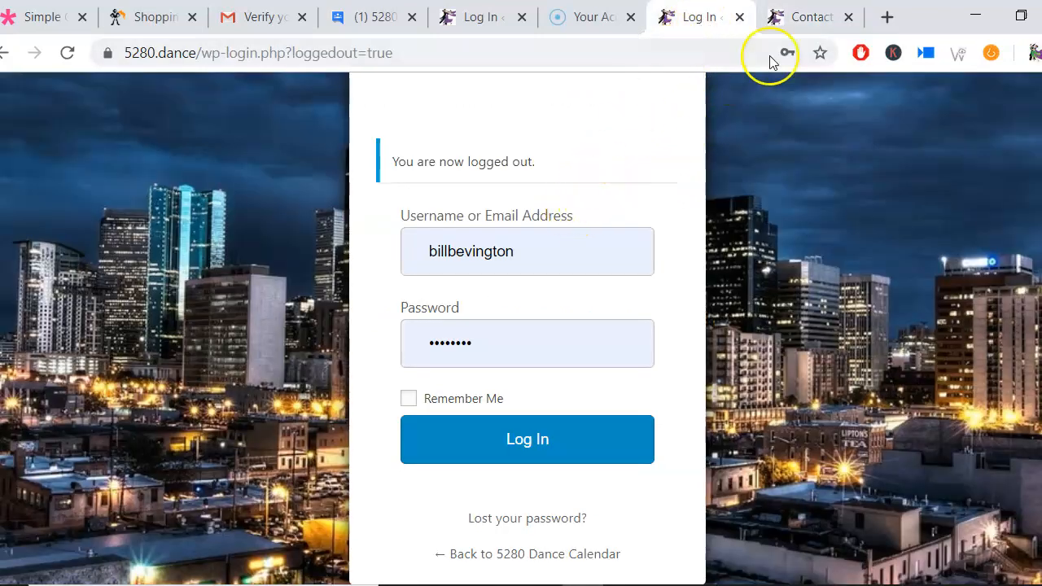
pyautogui.click(811, 18)
pyautogui.scroll(-15, 711, 223)
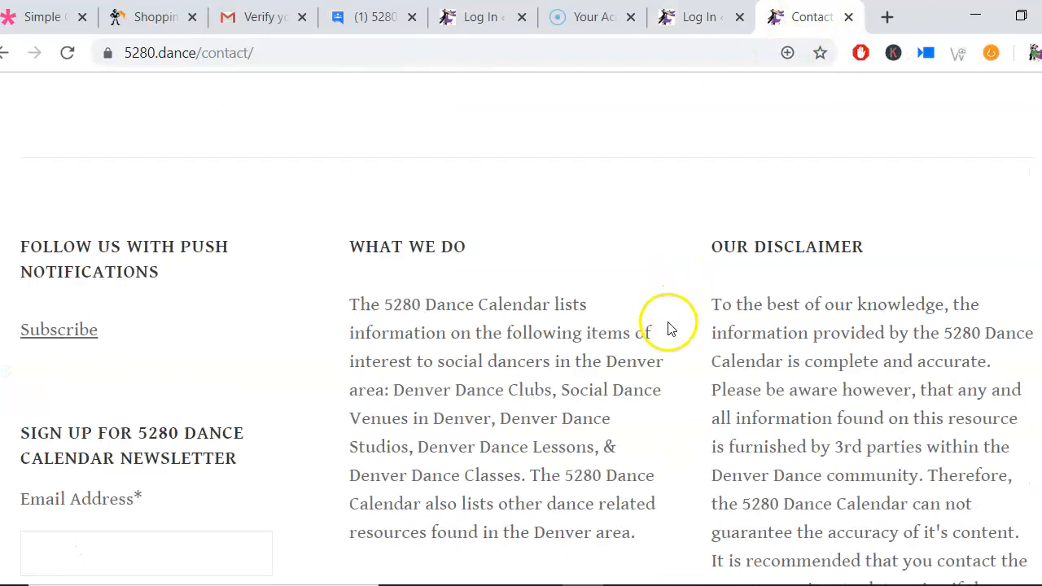
pyautogui.scroll(-3, 662, 341)
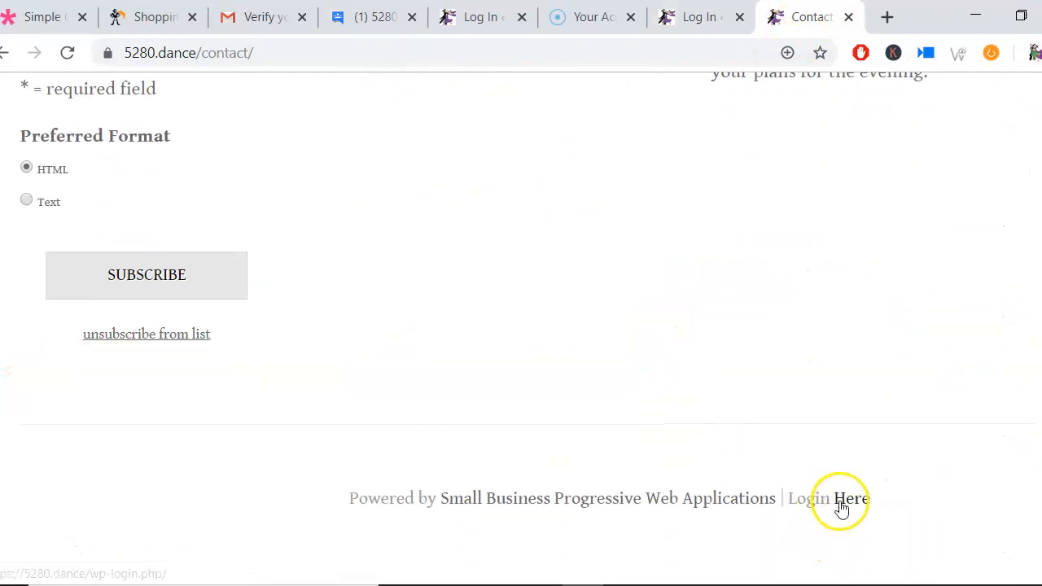
pyautogui.click(698, 25)
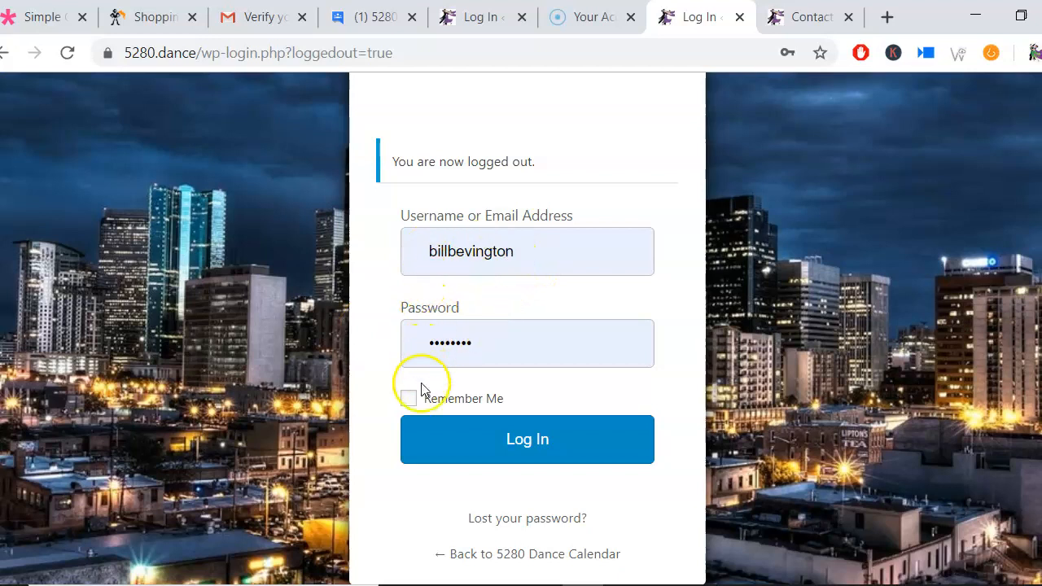
pyautogui.click(520, 443)
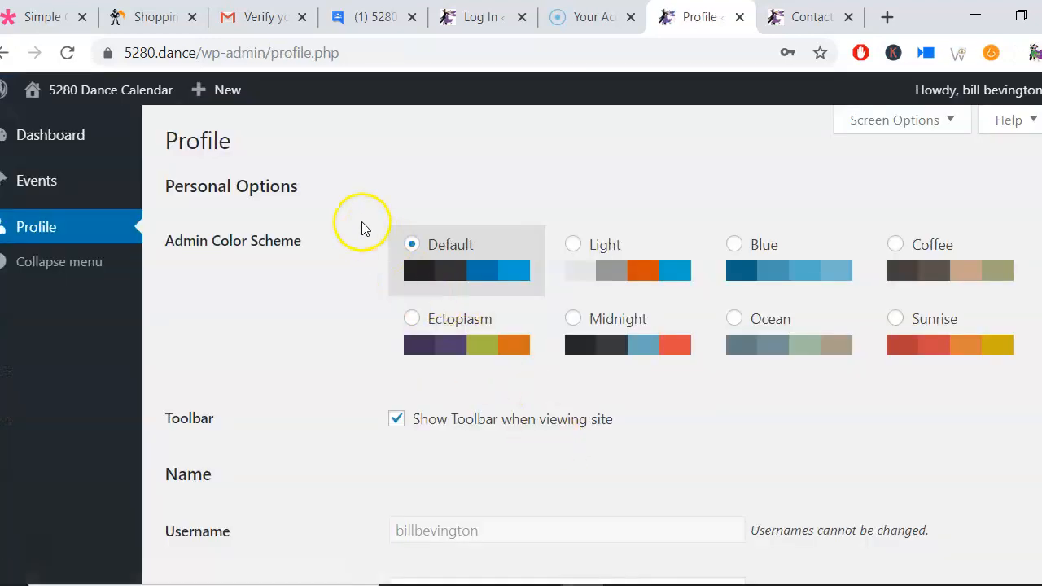
# Step: Create a new event and set its start date to 11/2/2019
pyautogui.moveTo(231, 99)
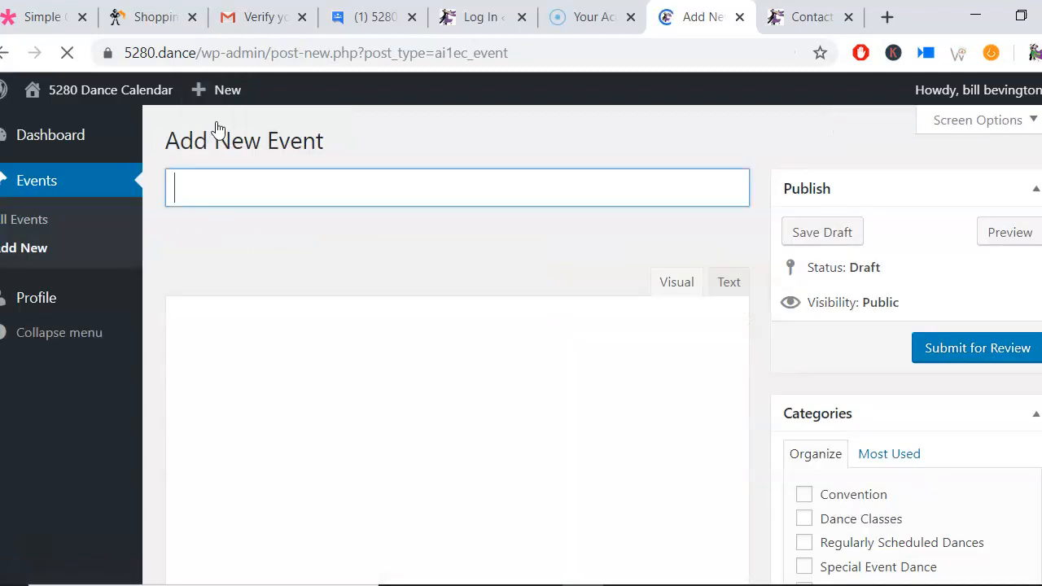
pyautogui.click(261, 187)
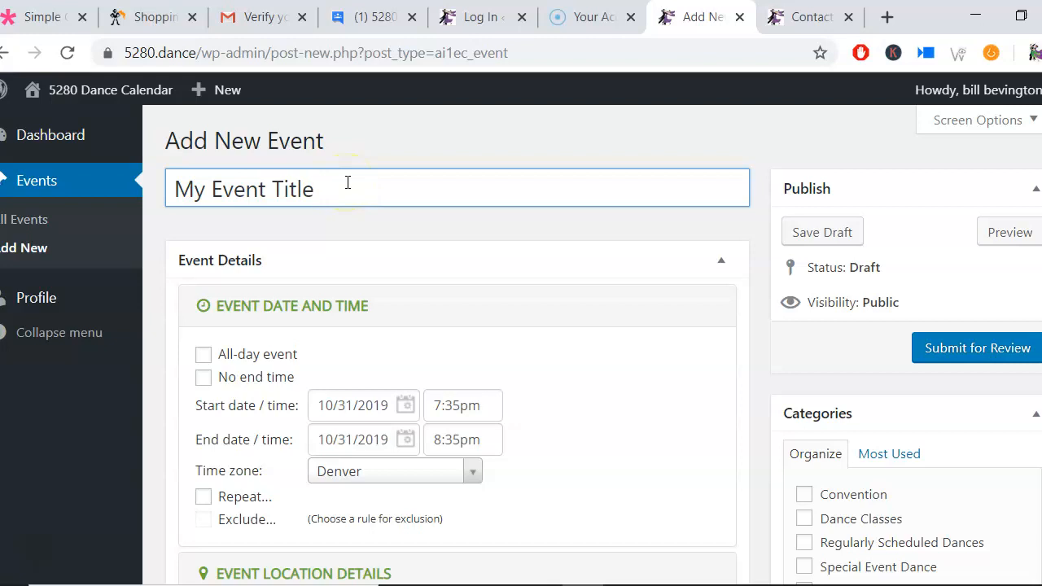
pyautogui.scroll(-5, 347, 182)
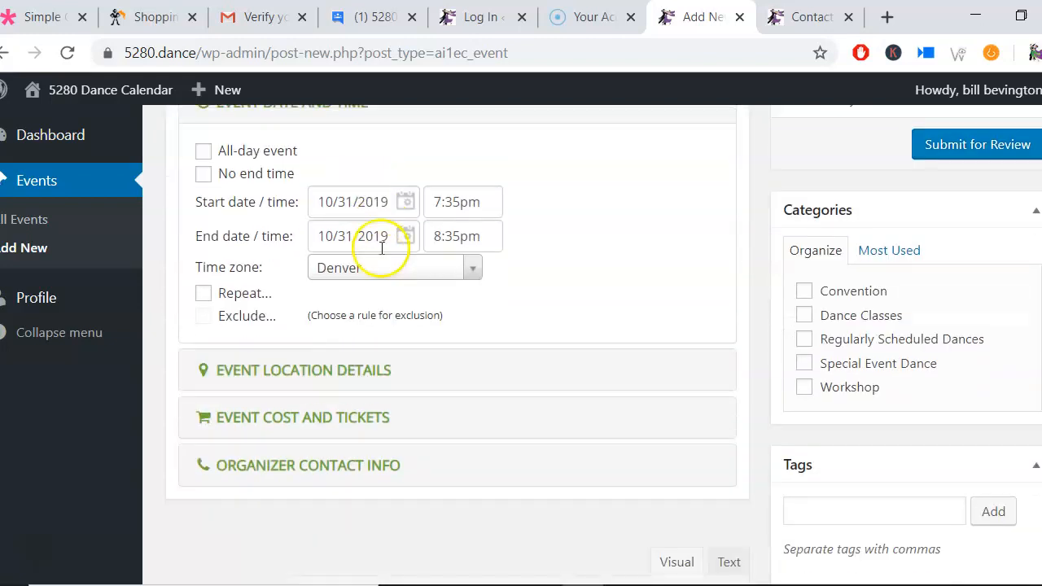
pyautogui.click(408, 201)
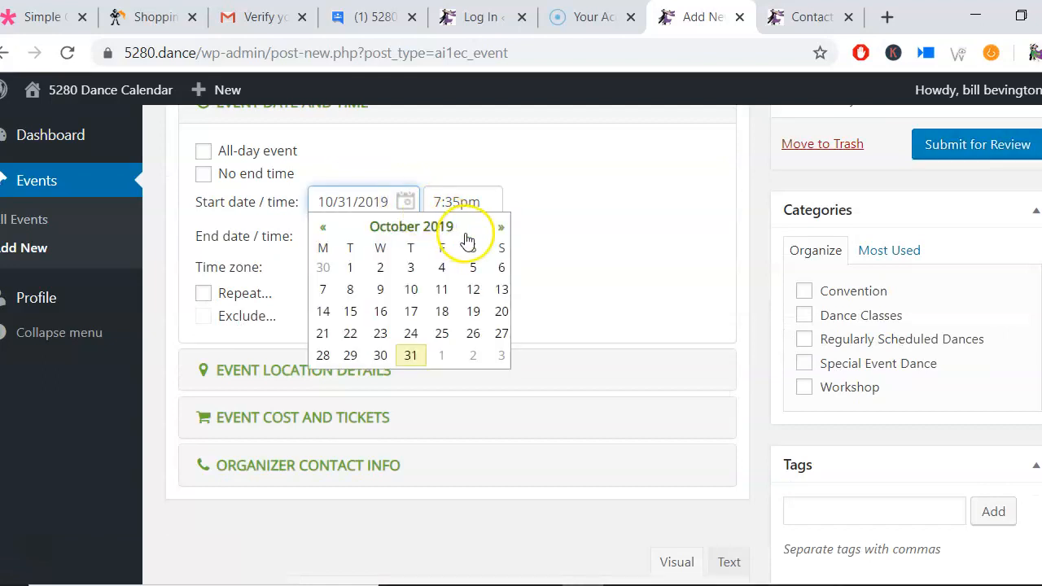
pyautogui.click(499, 230)
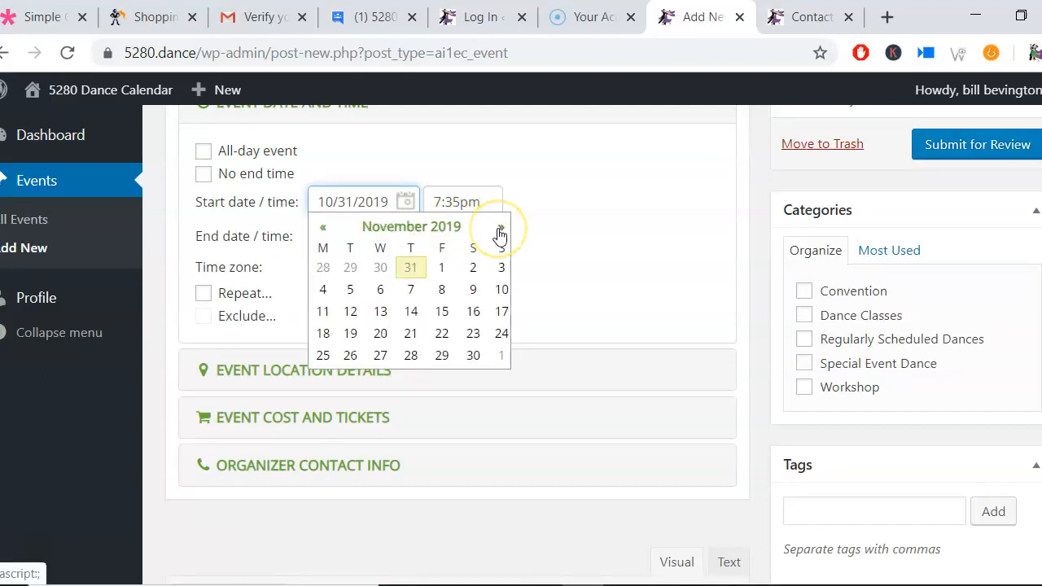
pyautogui.click(473, 268)
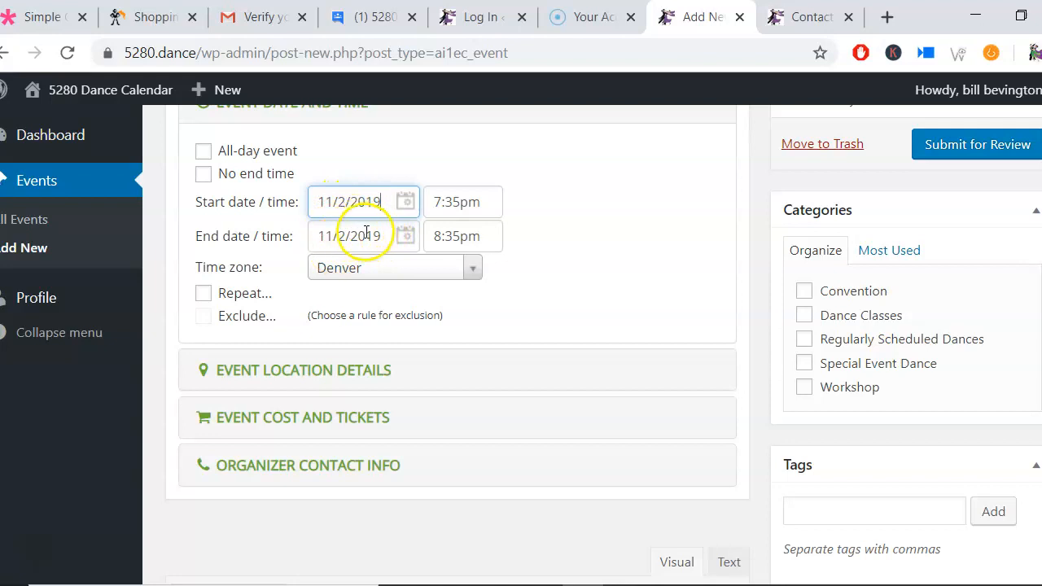
# Step: Set the event's start time to 6:00pm
pyautogui.click(479, 200)
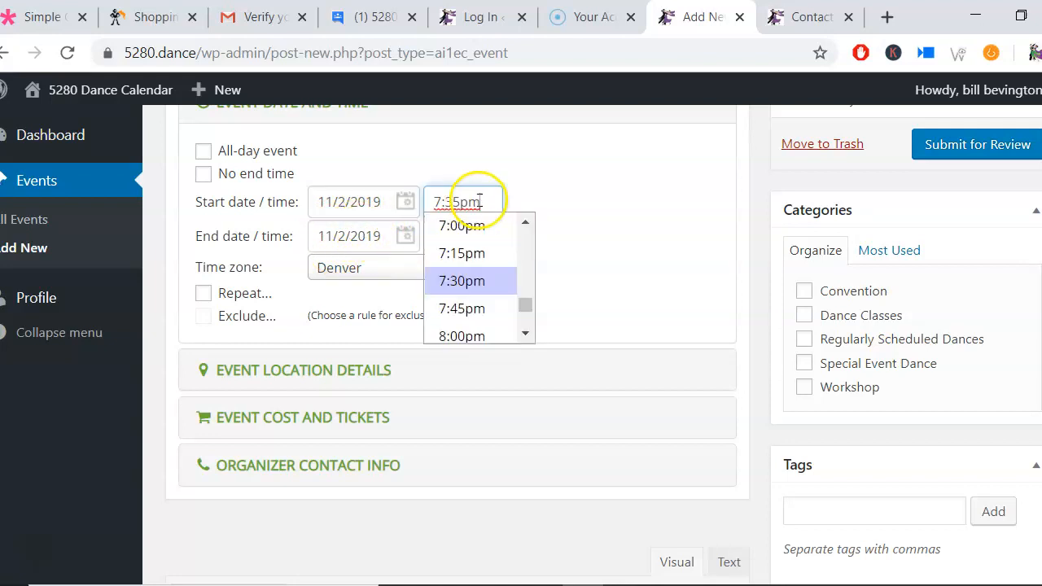
pyautogui.click(528, 217)
pyautogui.click(527, 217)
pyautogui.click(526, 220)
pyautogui.click(484, 243)
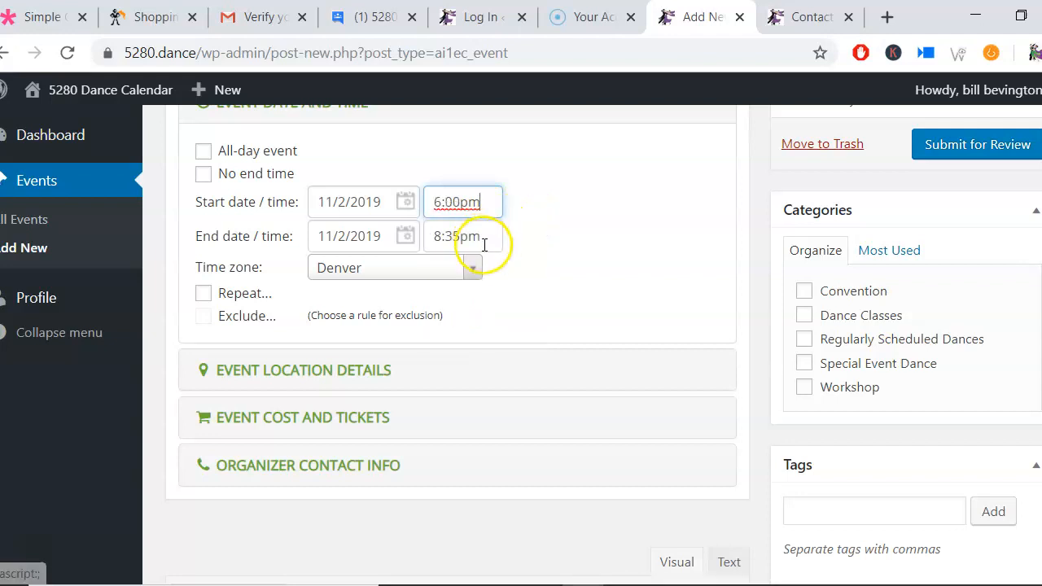
# Step: Set the event's end time to 11:00pm
pyautogui.click(493, 237)
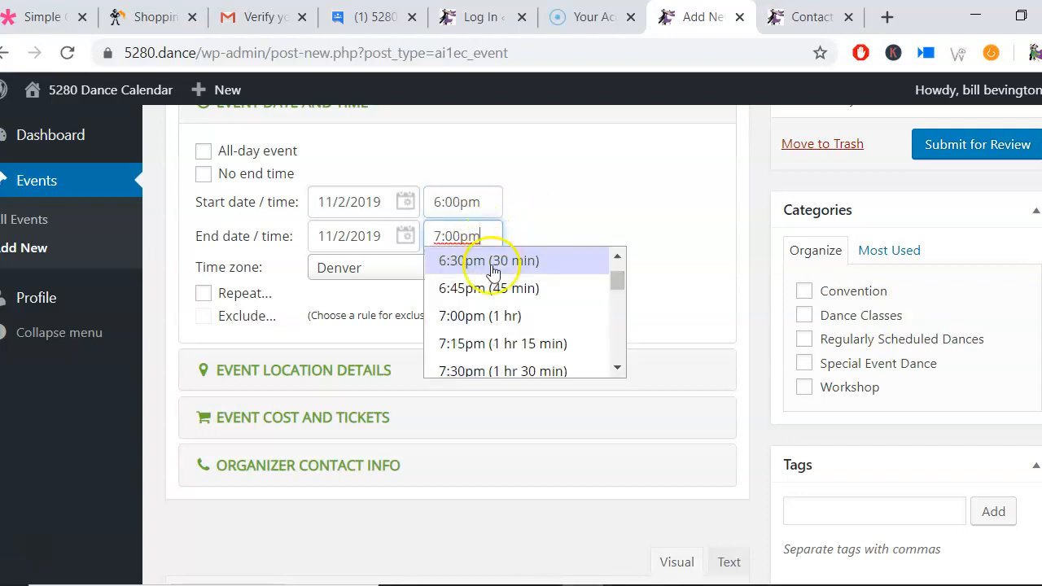
pyautogui.click(617, 368)
pyautogui.click(617, 370)
pyautogui.click(616, 370)
pyautogui.click(617, 370)
pyautogui.click(617, 371)
pyautogui.click(617, 370)
pyautogui.click(617, 370)
pyautogui.click(617, 370)
pyautogui.click(617, 370)
pyautogui.click(617, 370)
pyautogui.click(590, 361)
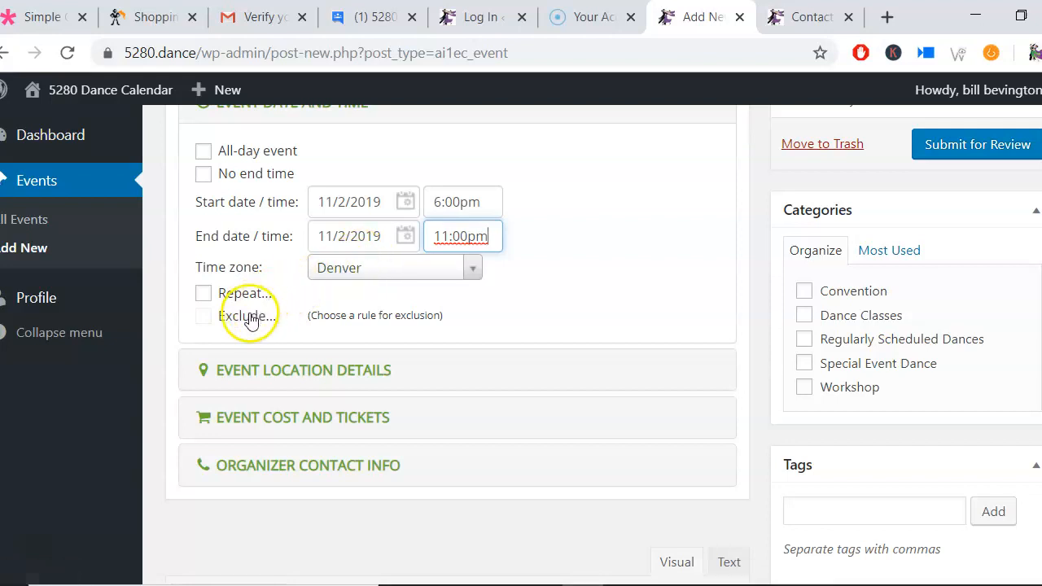
# Step: Turn on repeating and choose a monthly recurrence on every 3rd Saturday
pyautogui.click(202, 293)
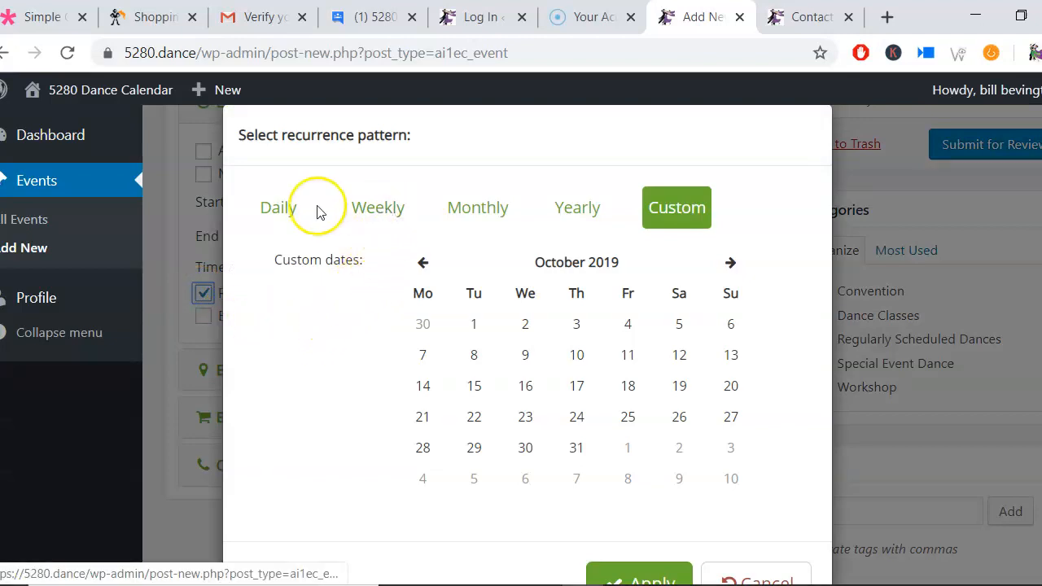
pyautogui.click(377, 212)
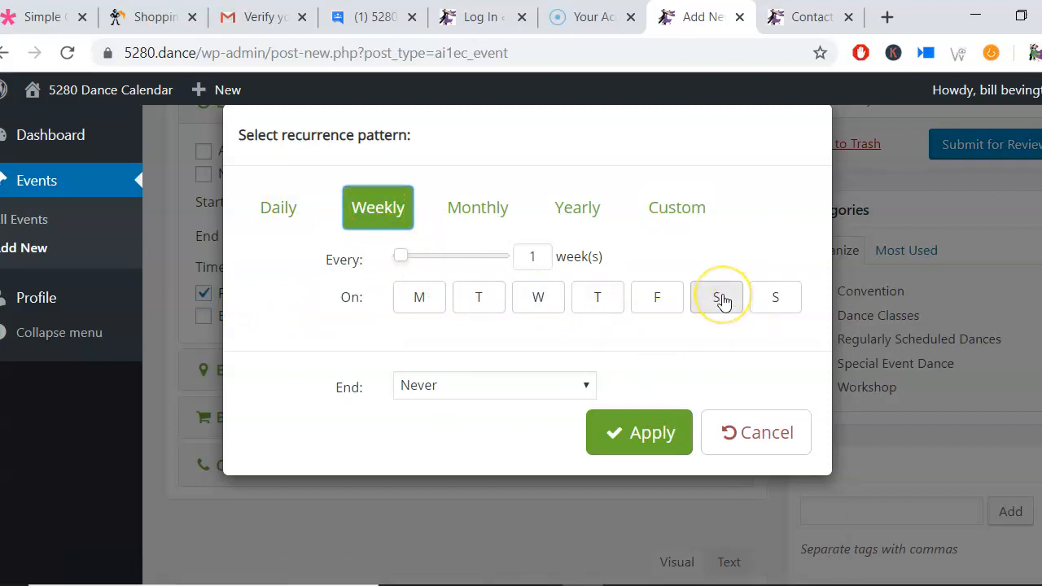
pyautogui.click(488, 216)
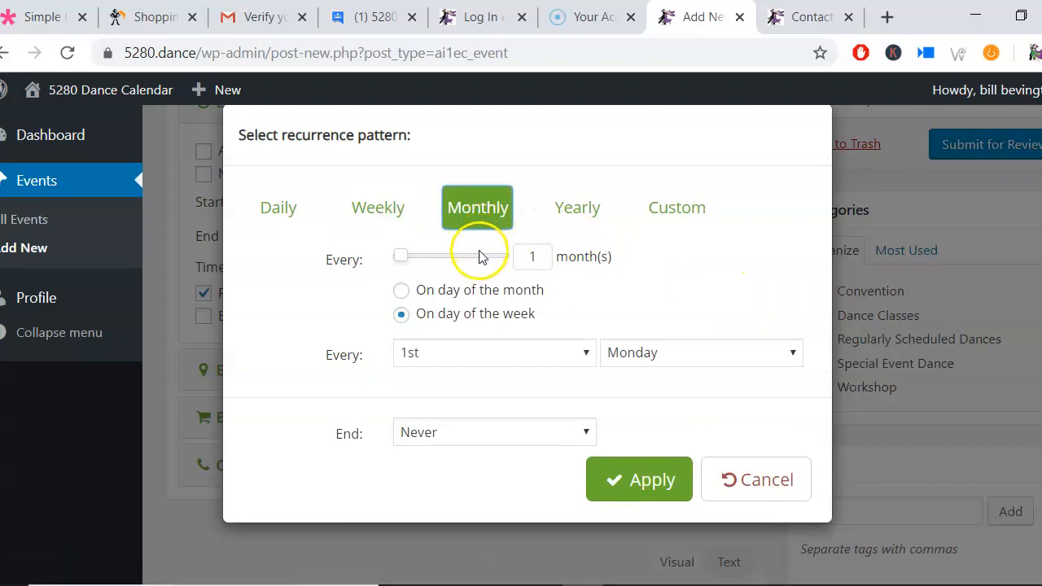
pyautogui.click(569, 355)
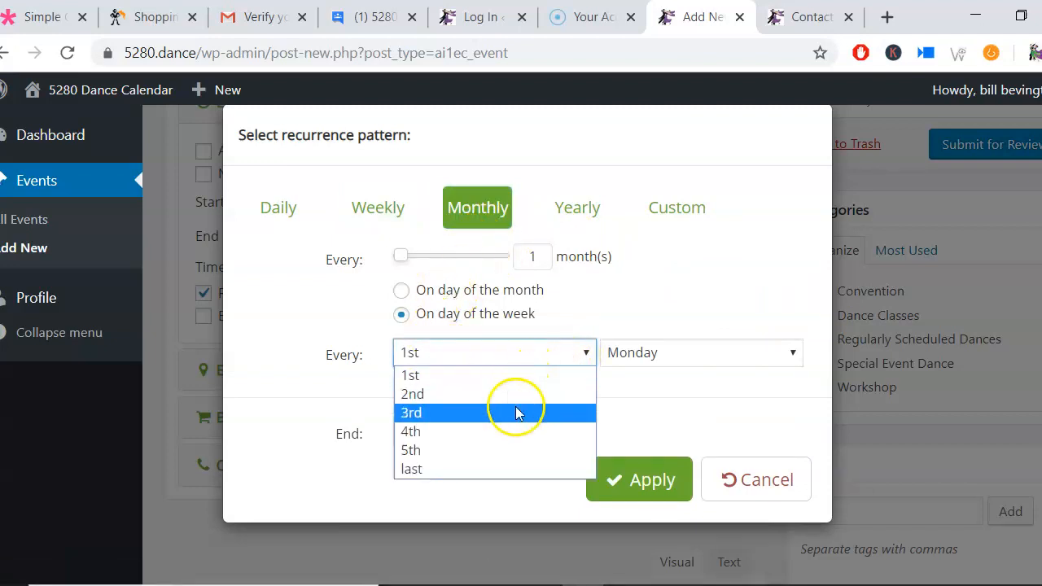
pyautogui.click(516, 412)
pyautogui.click(736, 354)
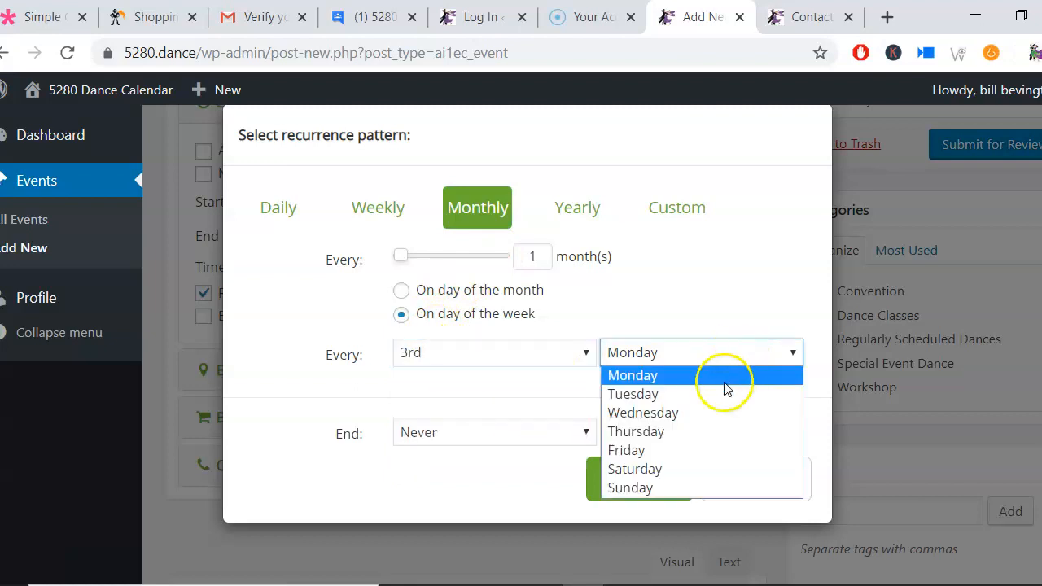
pyautogui.click(686, 471)
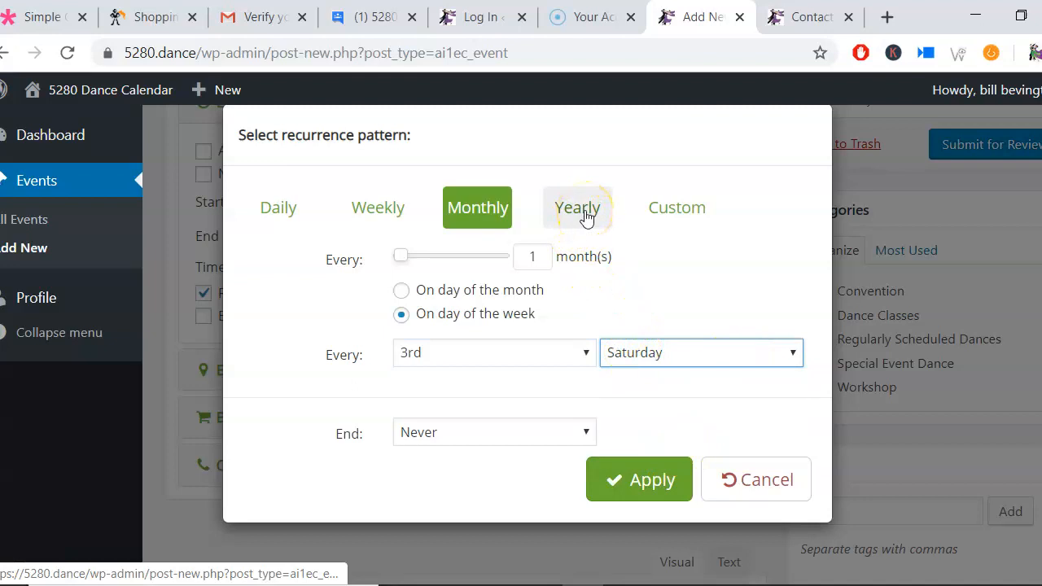
# Step: Switch the recurrence to custom dates and pick 11/1/2019, 11/15/2019 and 12/6/2019
pyautogui.click(684, 214)
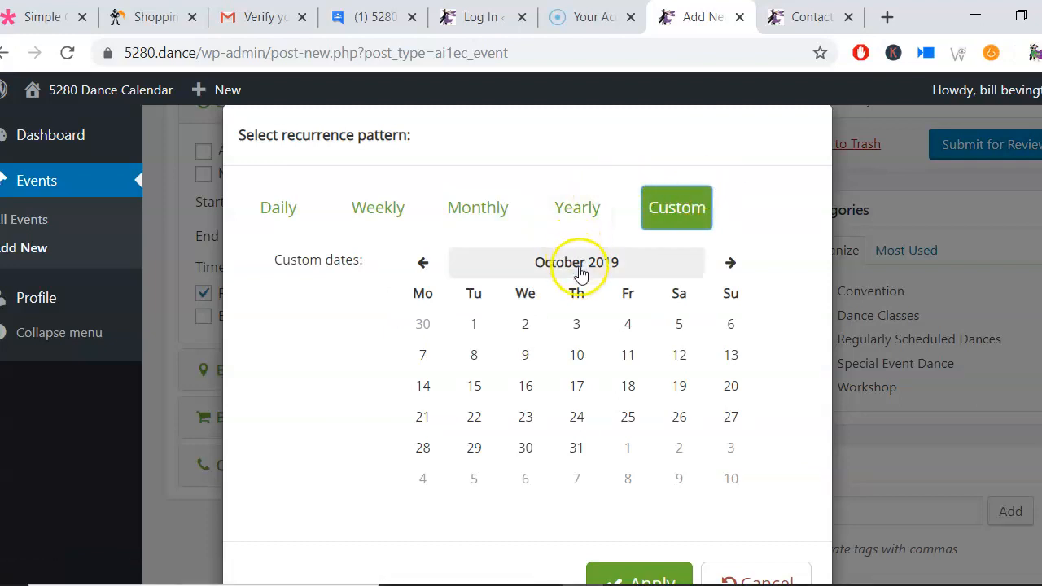
pyautogui.click(727, 271)
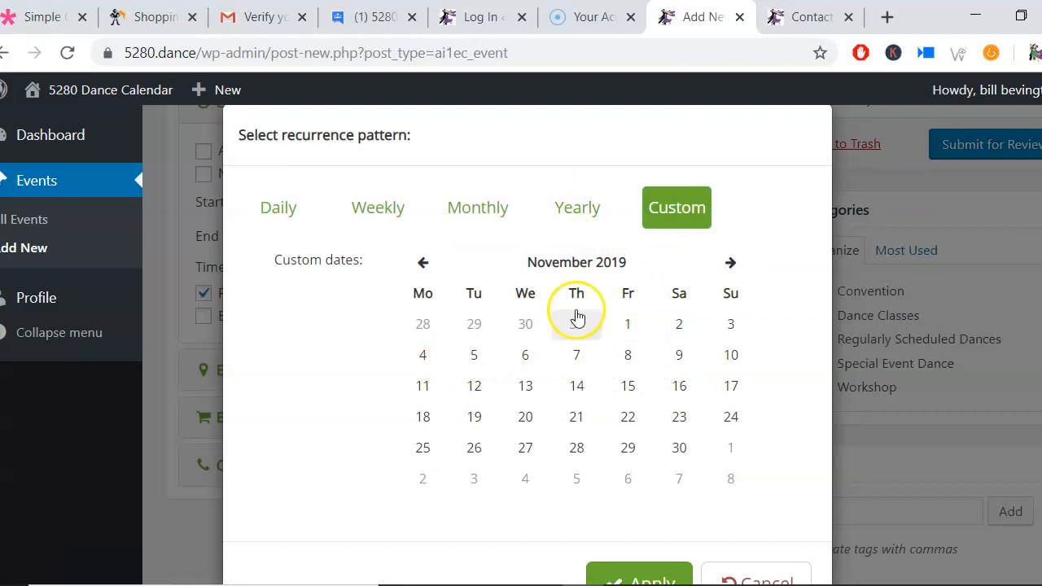
pyautogui.click(628, 326)
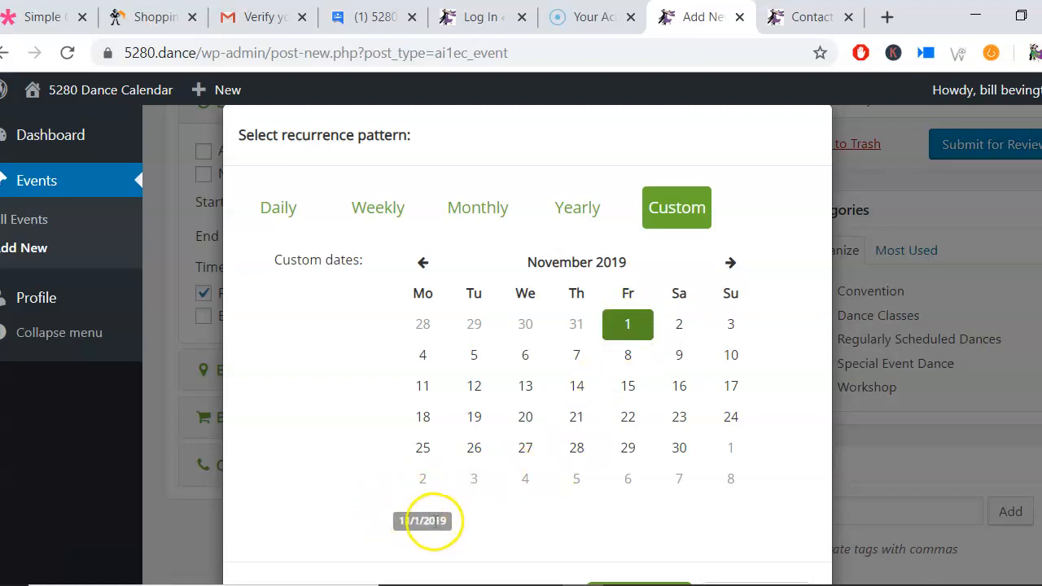
pyautogui.click(629, 389)
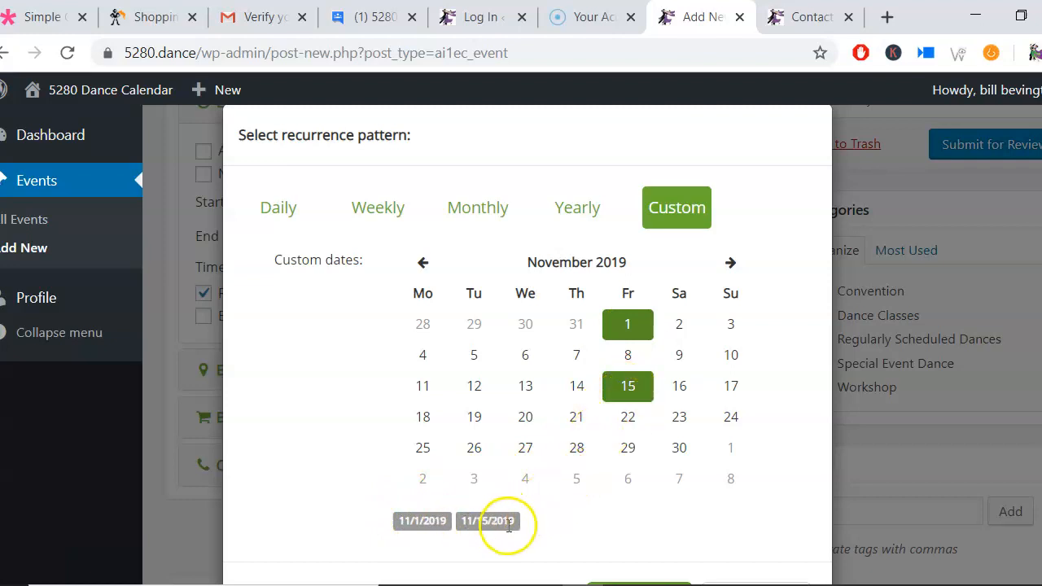
pyautogui.click(730, 265)
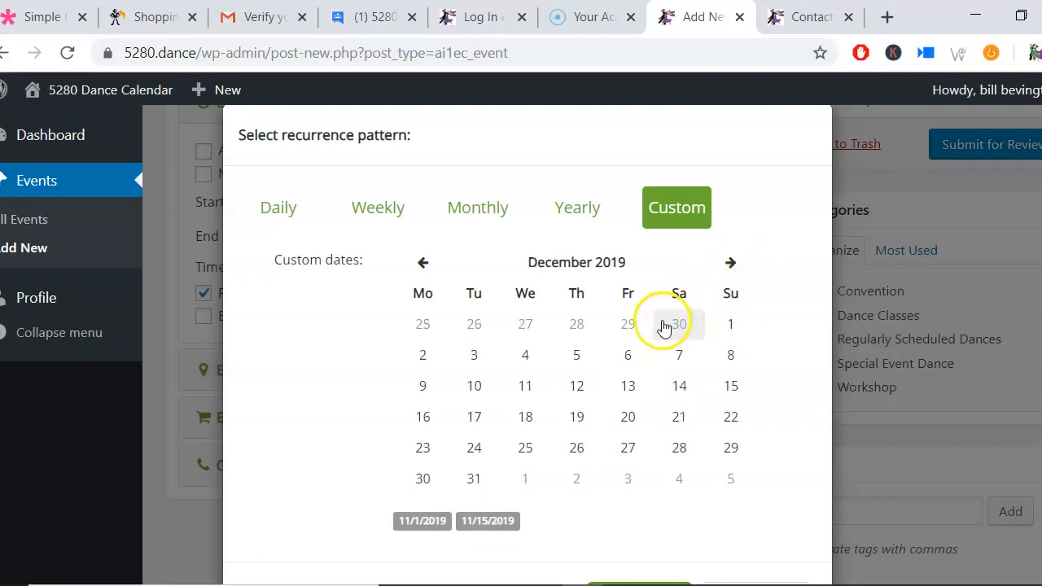
pyautogui.click(636, 364)
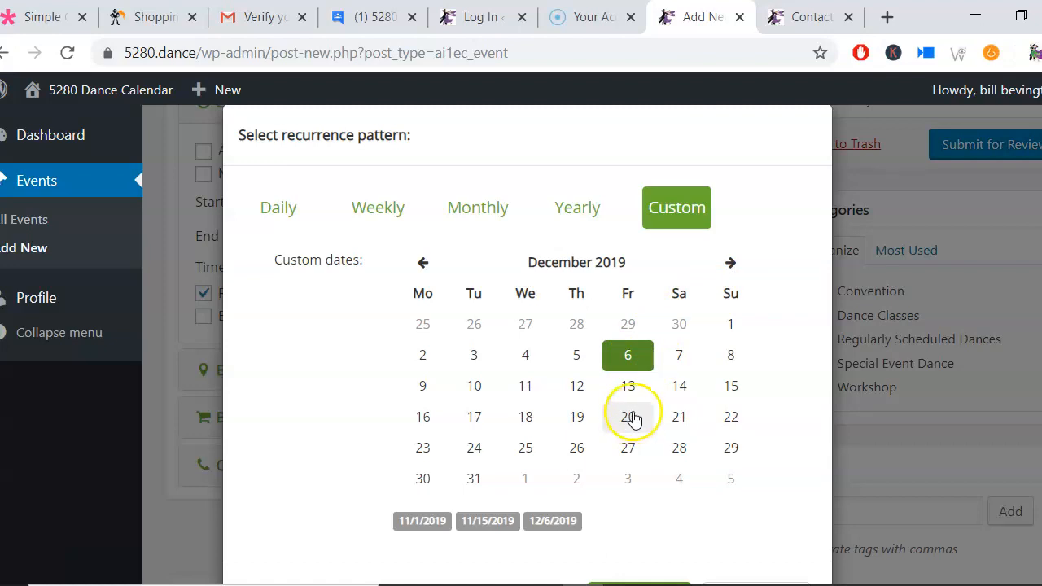
# Step: Add 1/3/2020 and 1/17/2020 as custom dates and apply the recurrence pattern
pyautogui.click(730, 263)
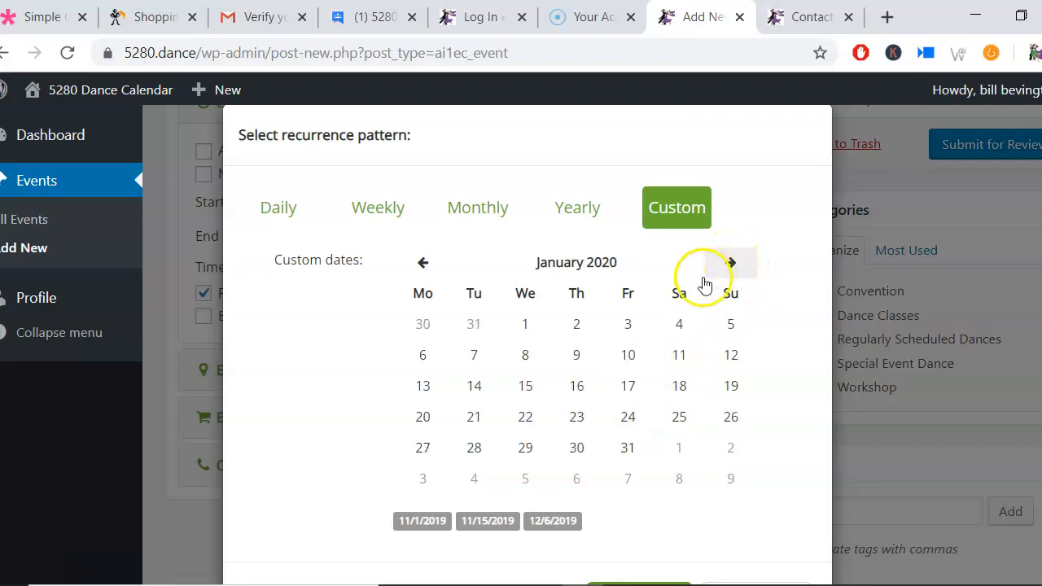
pyautogui.click(627, 325)
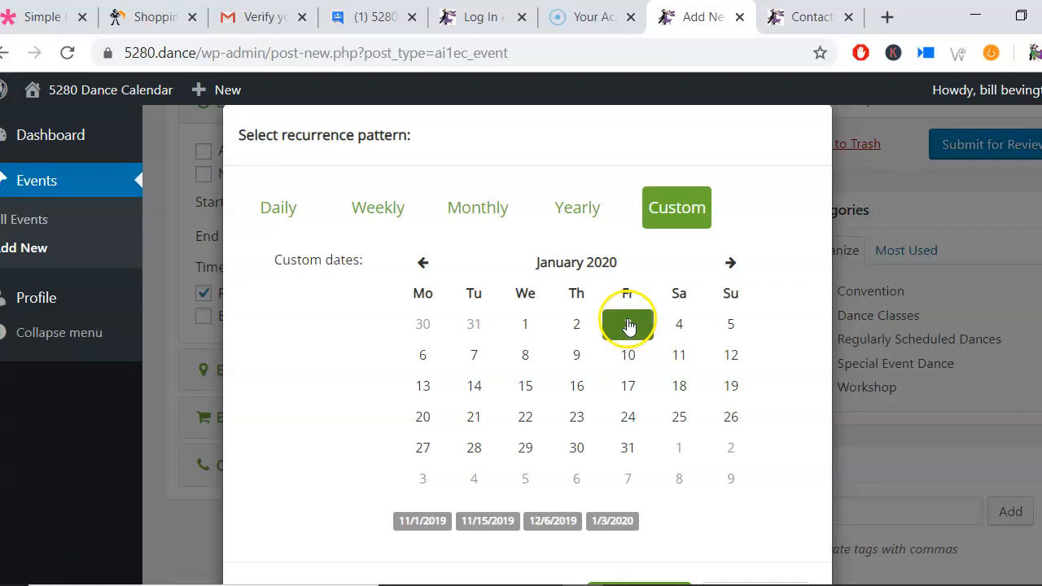
pyautogui.click(632, 393)
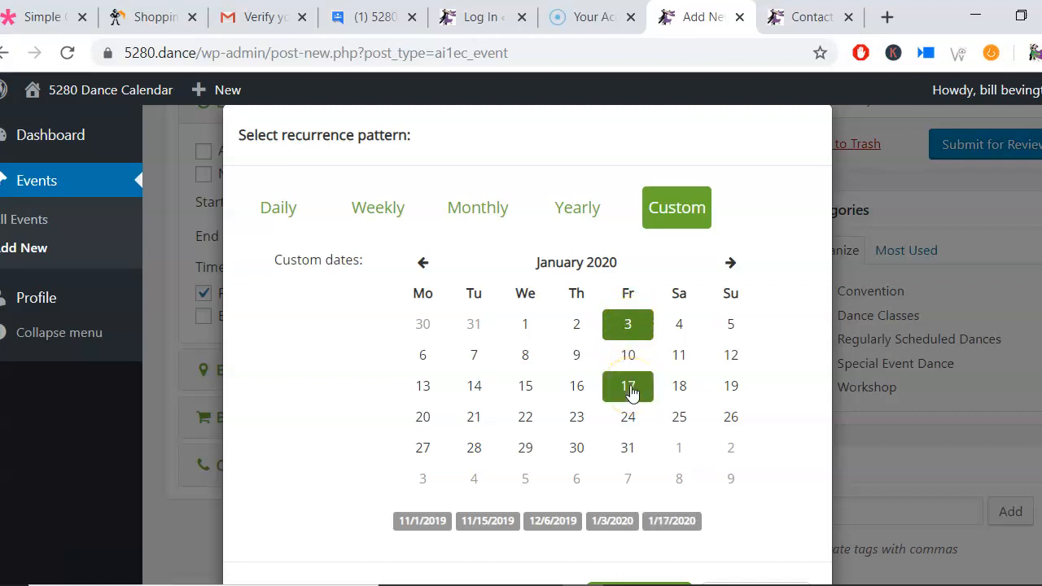
pyautogui.click(732, 262)
pyautogui.click(731, 263)
pyautogui.click(732, 263)
pyautogui.click(731, 263)
pyautogui.click(732, 263)
pyautogui.click(732, 263)
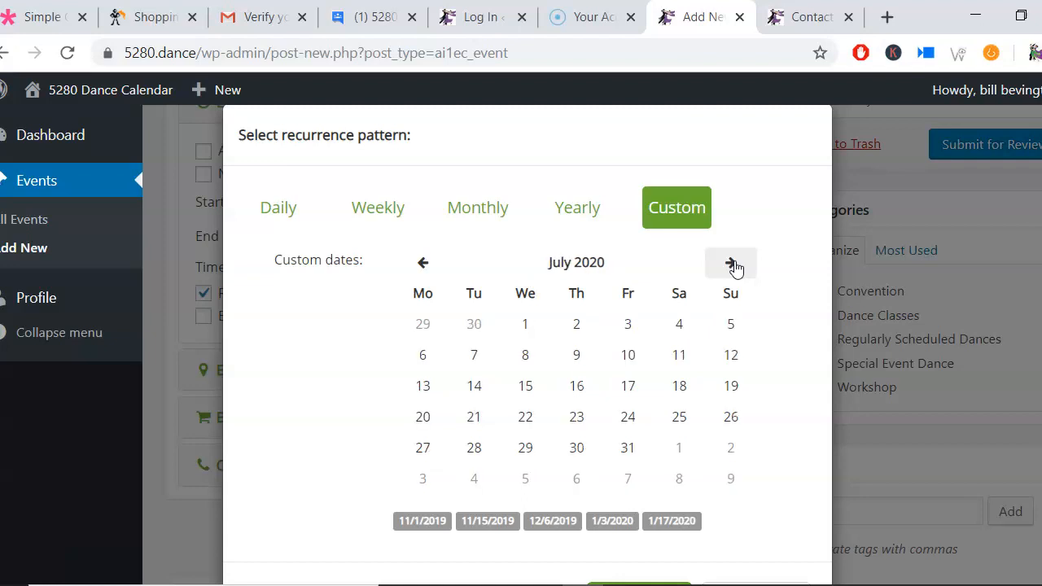
pyautogui.click(736, 264)
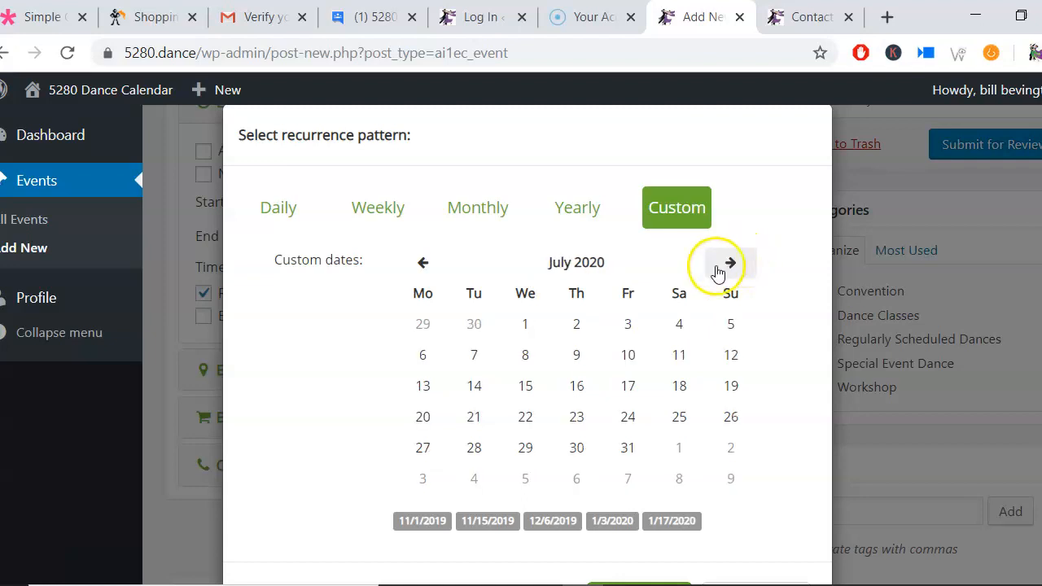
pyautogui.scroll(-2, 708, 285)
pyautogui.click(654, 513)
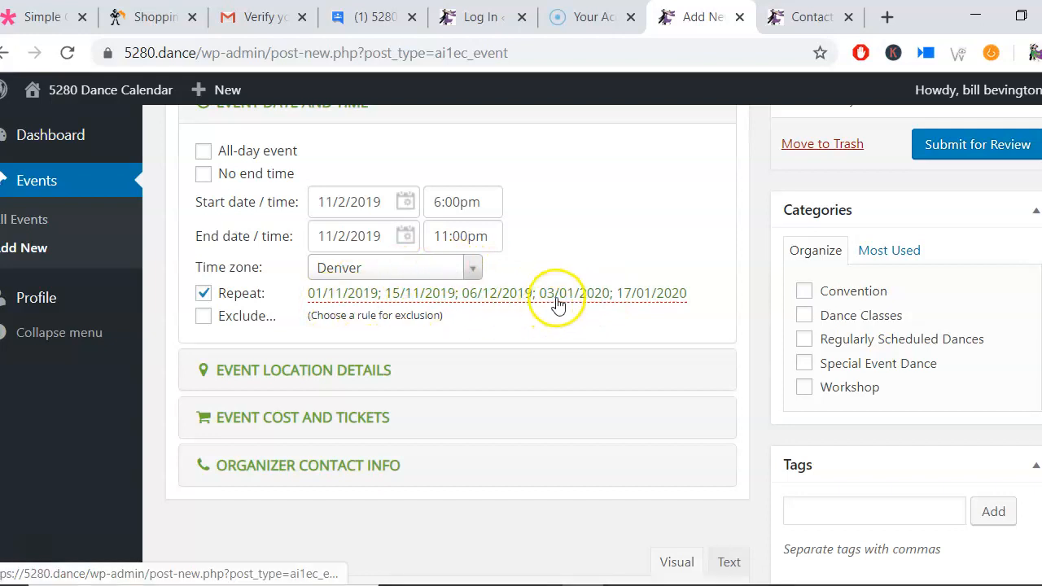
# Step: Open the location details and enter the venue name My Dance Venue and address 123 Mail Street
pyautogui.scroll(-1, 558, 303)
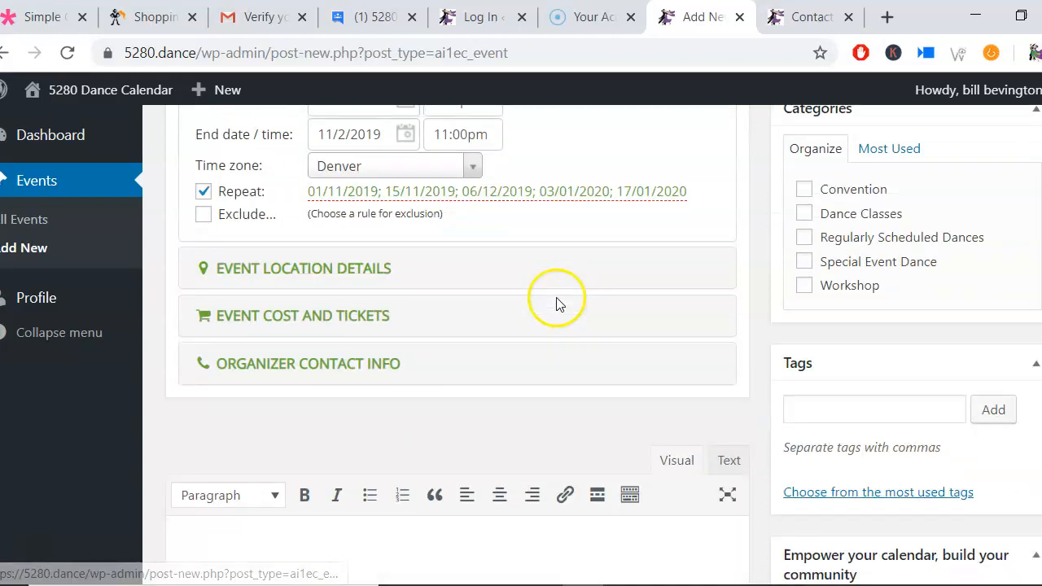
pyautogui.click(345, 271)
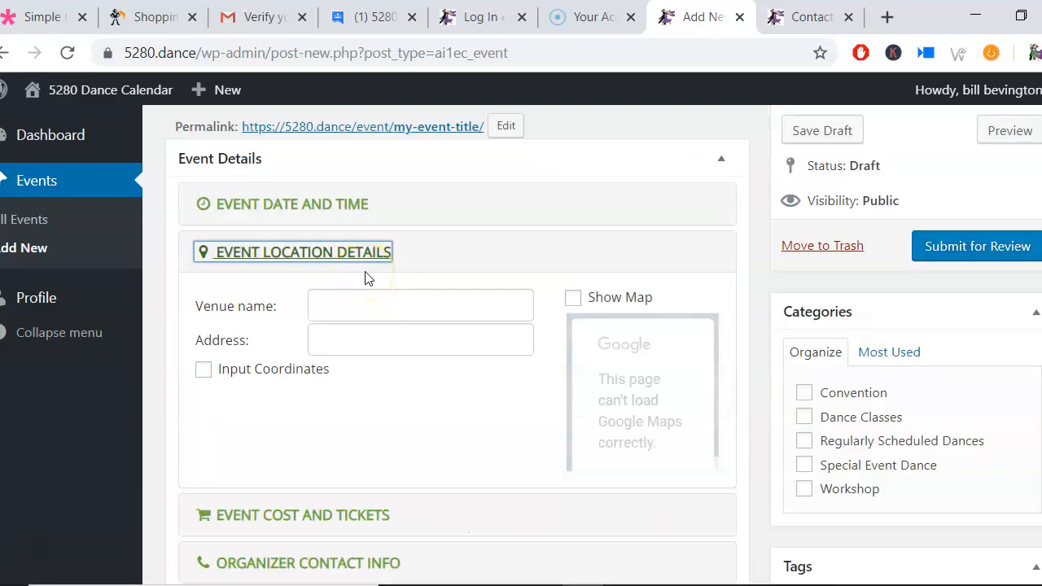
pyautogui.click(385, 306)
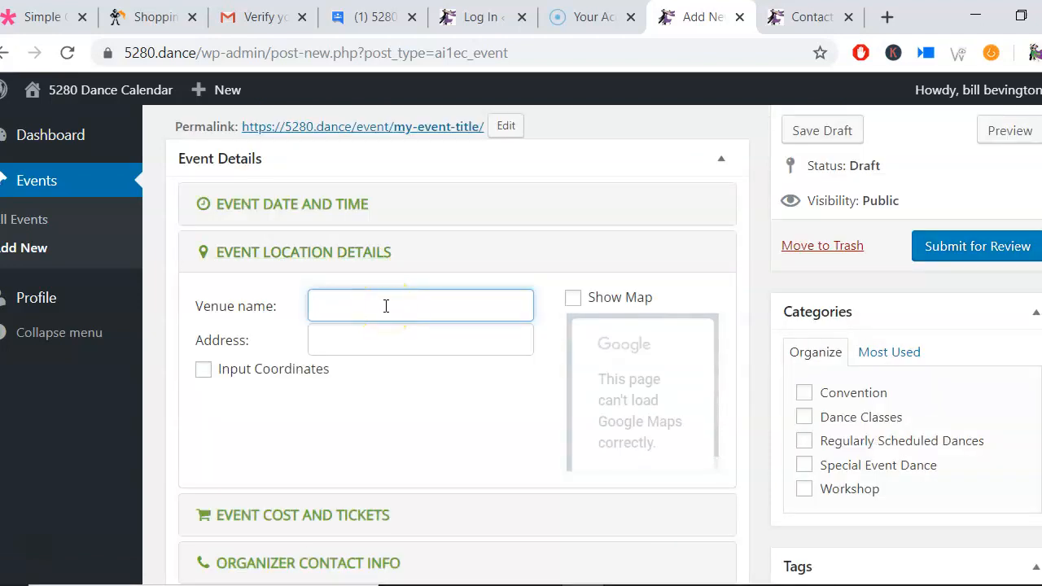
pyautogui.write('My Dance Venue')
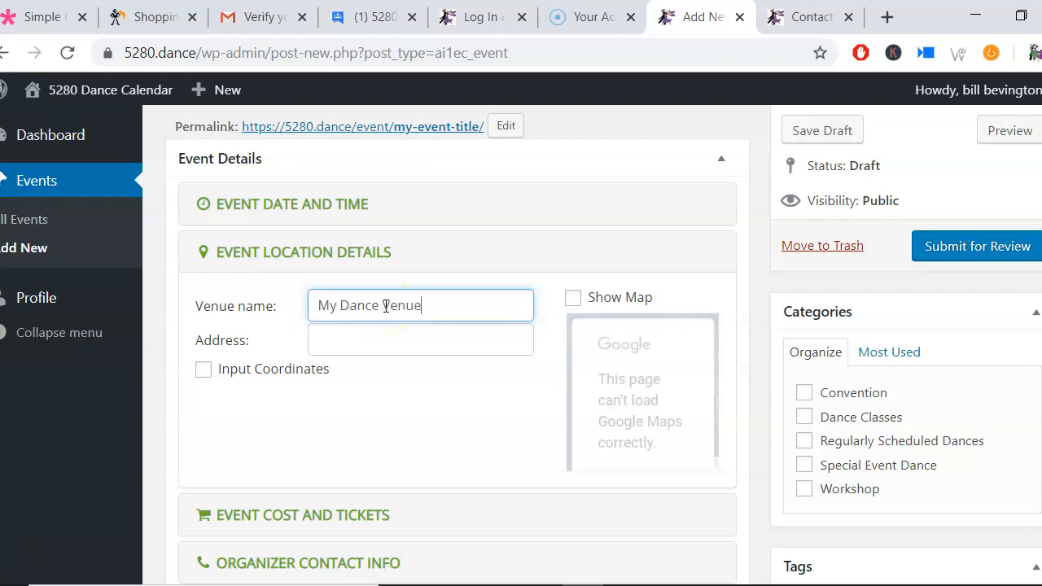
pyautogui.click(379, 337)
pyautogui.write('123 Ma')
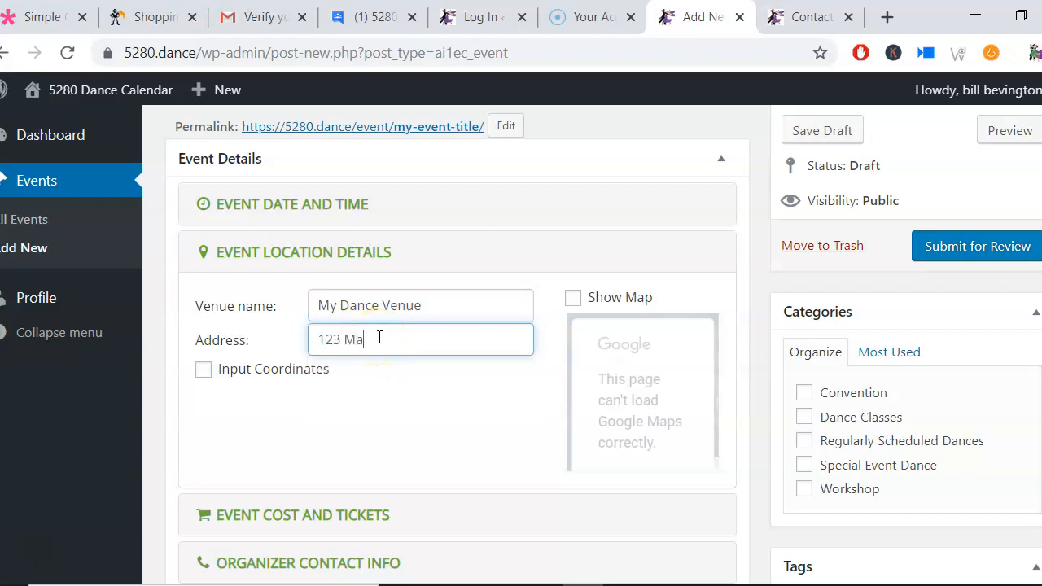
pyautogui.write('il Street')
# Step: Open the cost and tickets section and set the event cost to $12
pyautogui.scroll(-1, 382, 346)
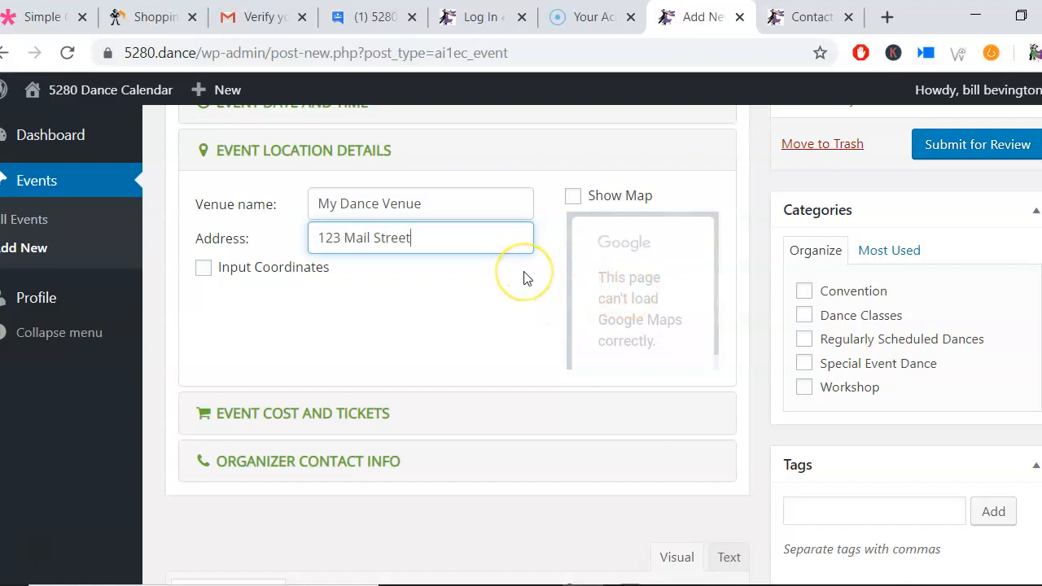
pyautogui.scroll(-1, 513, 275)
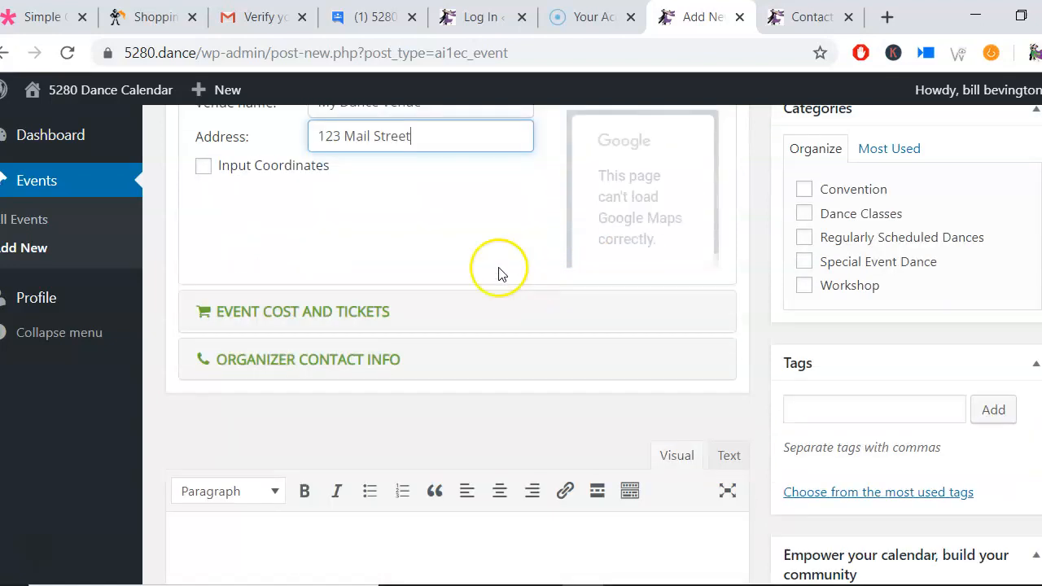
pyautogui.click(345, 318)
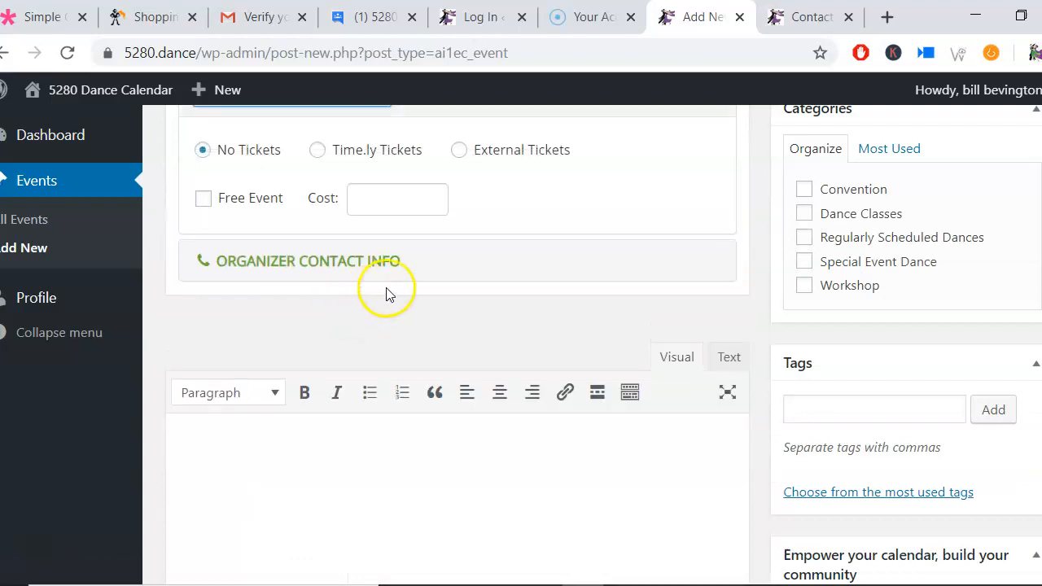
pyautogui.scroll(1, 407, 286)
pyautogui.click(381, 296)
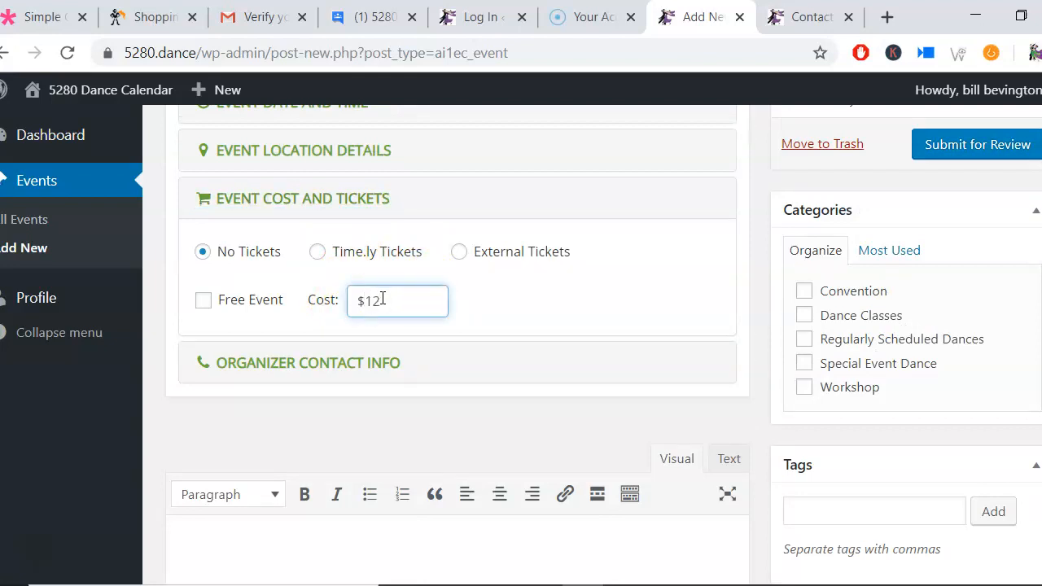
pyautogui.scroll(-1, 383, 303)
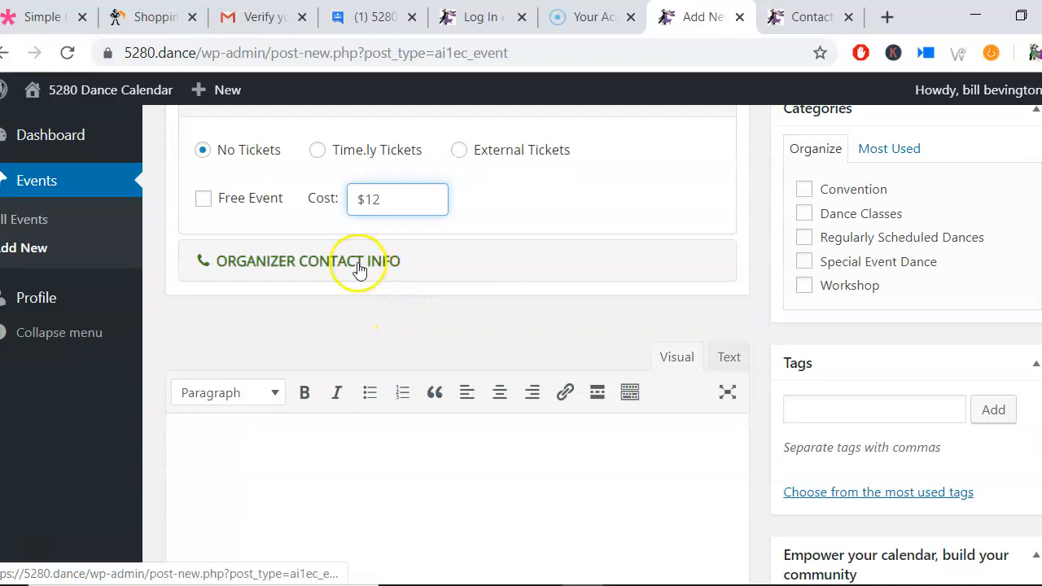
# Step: Open the organizer contact info and fill in the contact name and phone number from saved autofill entries
pyautogui.click(359, 262)
pyautogui.click(413, 198)
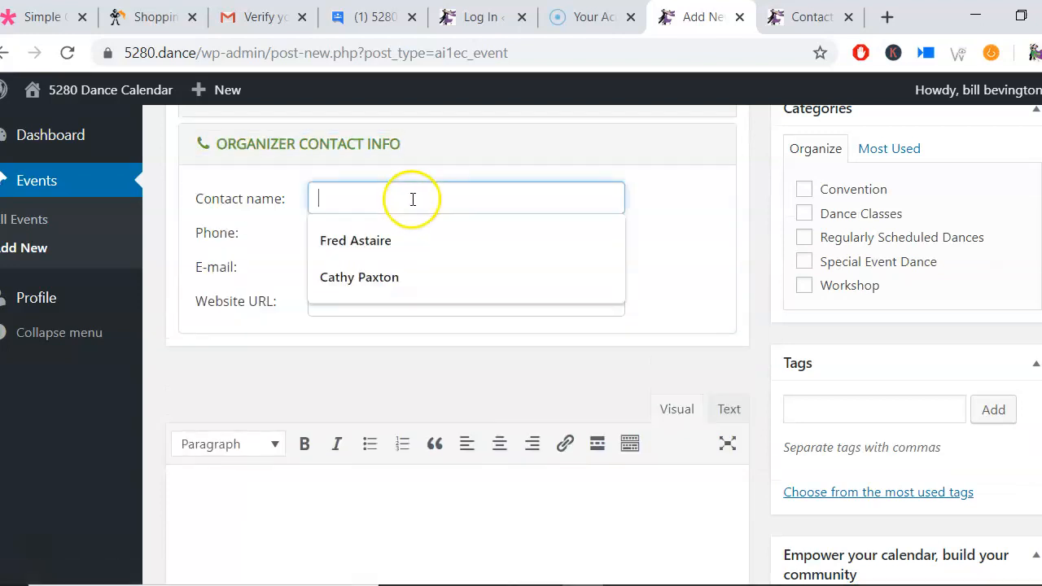
pyautogui.click(394, 240)
pyautogui.click(414, 232)
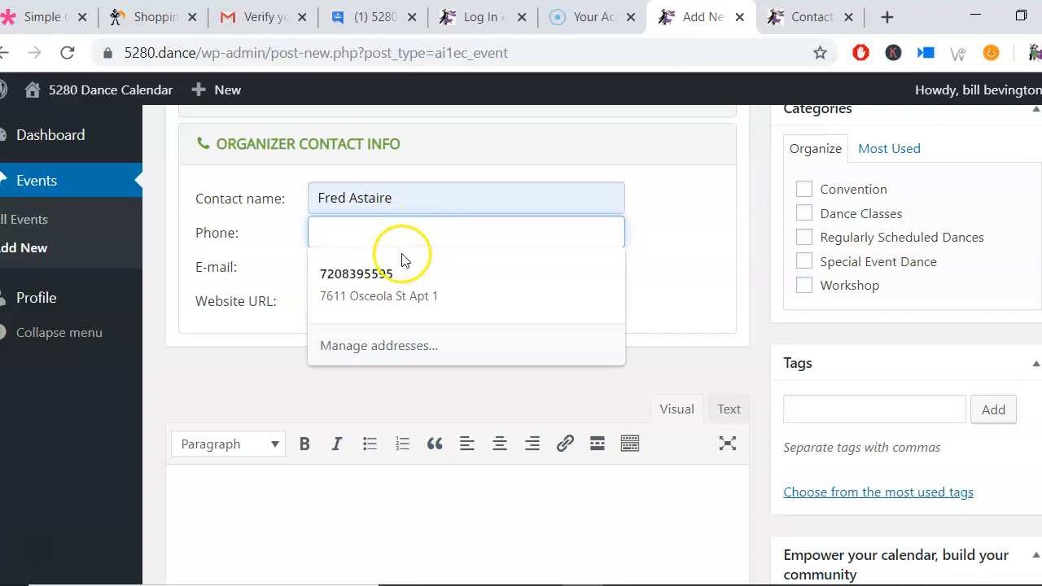
pyautogui.click(397, 281)
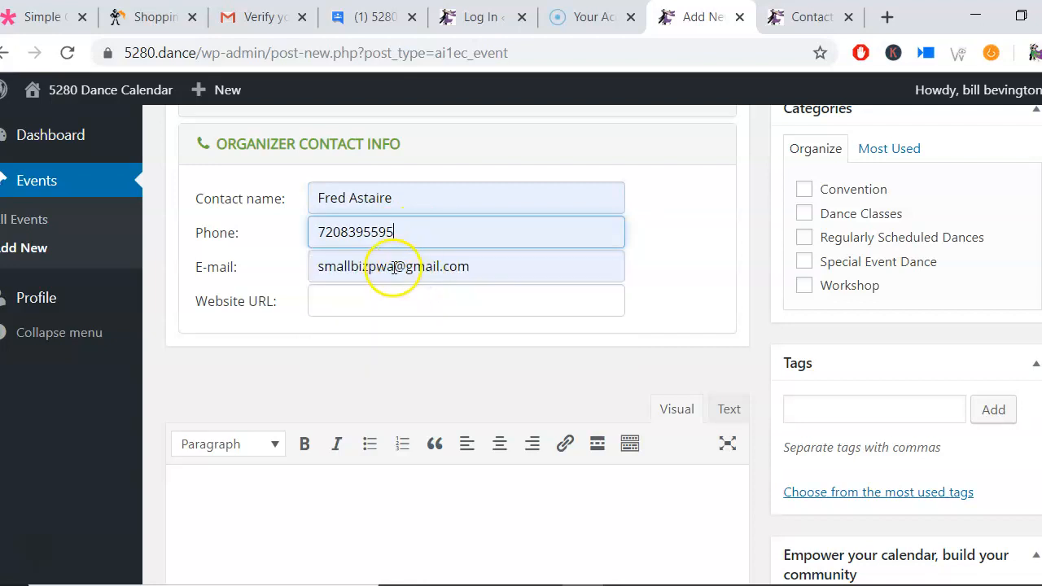
pyautogui.click(394, 268)
pyautogui.press('BackSpace')
pyautogui.press('BackSpace')
pyautogui.press('BackSpace')
pyautogui.press('BackSpace')
pyautogui.press('BackSpace')
pyautogui.press('BackSpace')
pyautogui.press('BackSpace')
pyautogui.press('BackSpace')
pyautogui.press('BackSpace')
pyautogui.press('BackSpace')
pyautogui.press('BackSpace')
pyautogui.write('email')
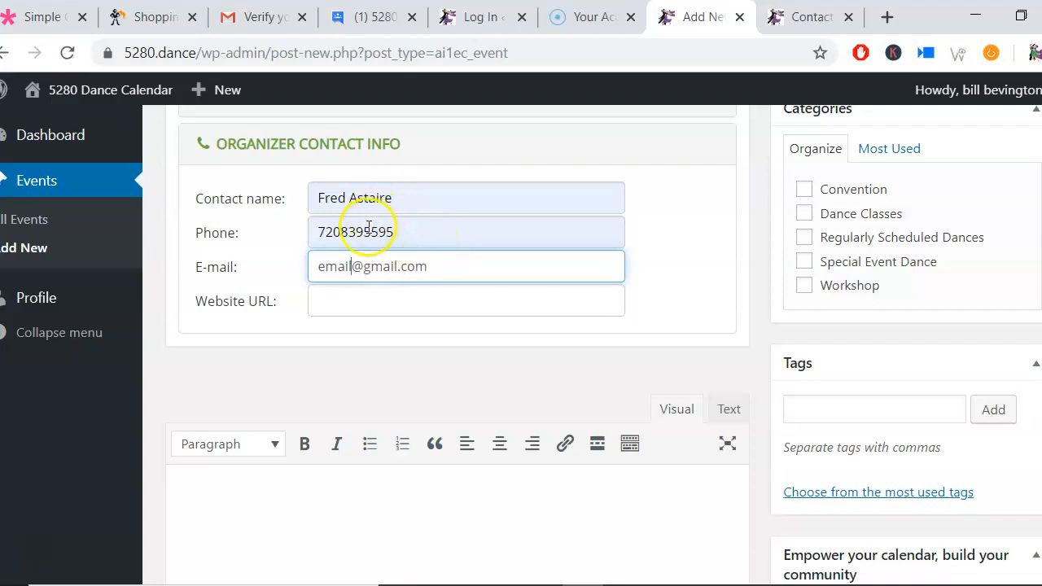
pyautogui.click(400, 303)
pyautogui.click(411, 344)
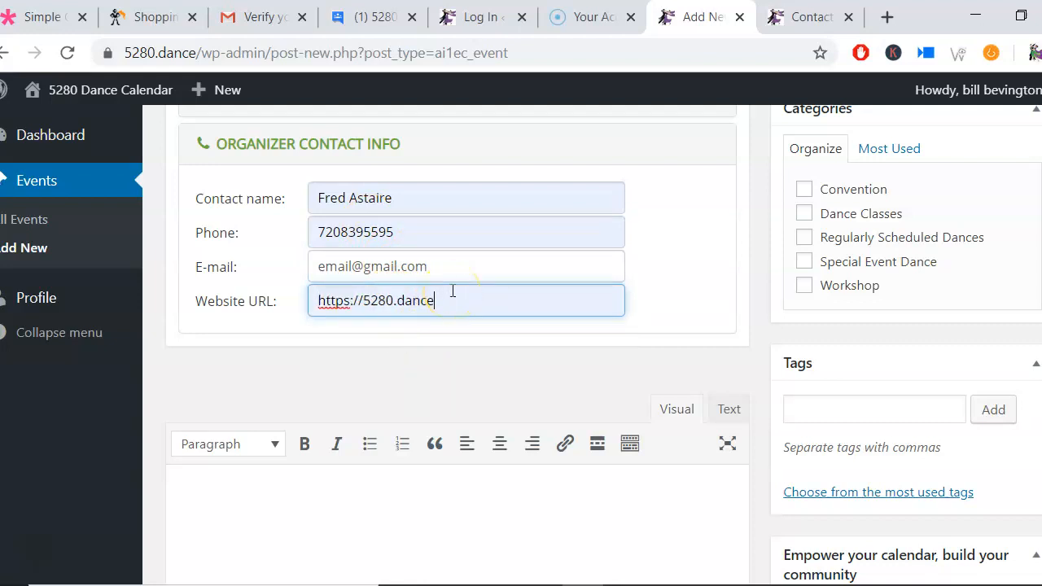
# Step: Write 'Event Details' and 'link here' as lines in the event description
pyautogui.scroll(-3, 460, 317)
pyautogui.click(466, 313)
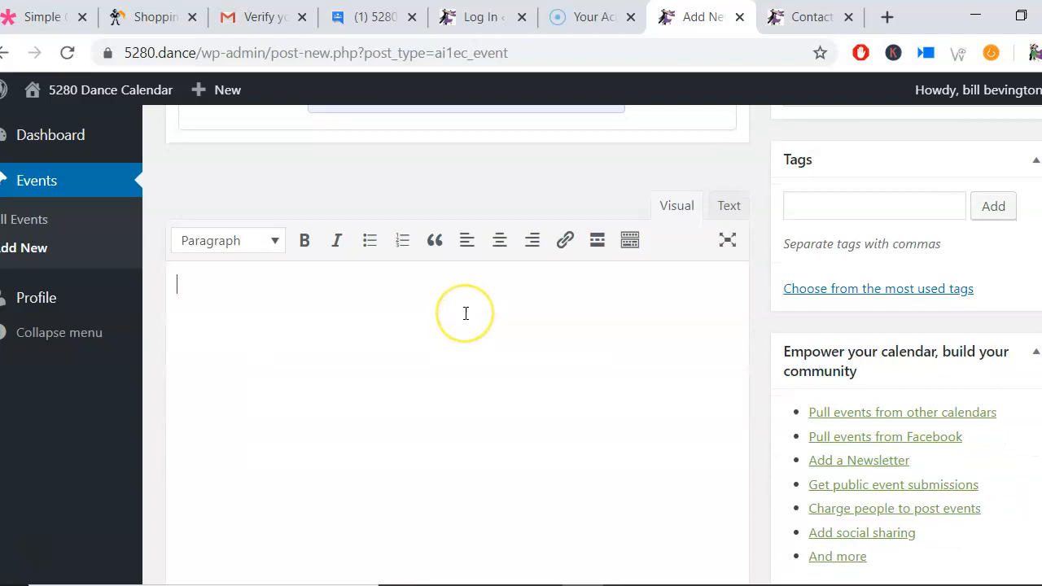
pyautogui.write('Event Details')
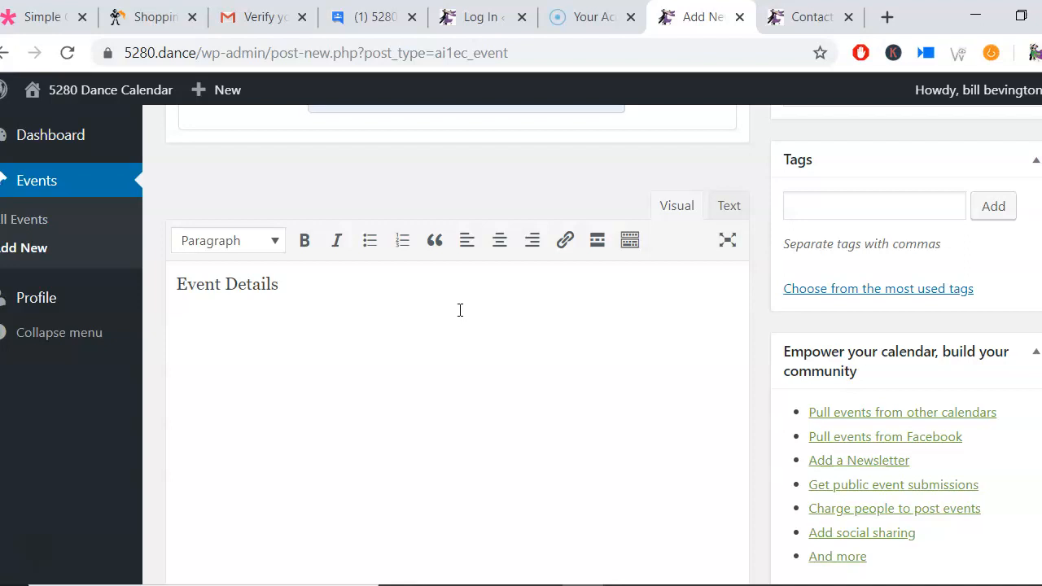
pyautogui.write('link here')
pyautogui.moveTo(248, 334); pyautogui.dragTo(175, 330)
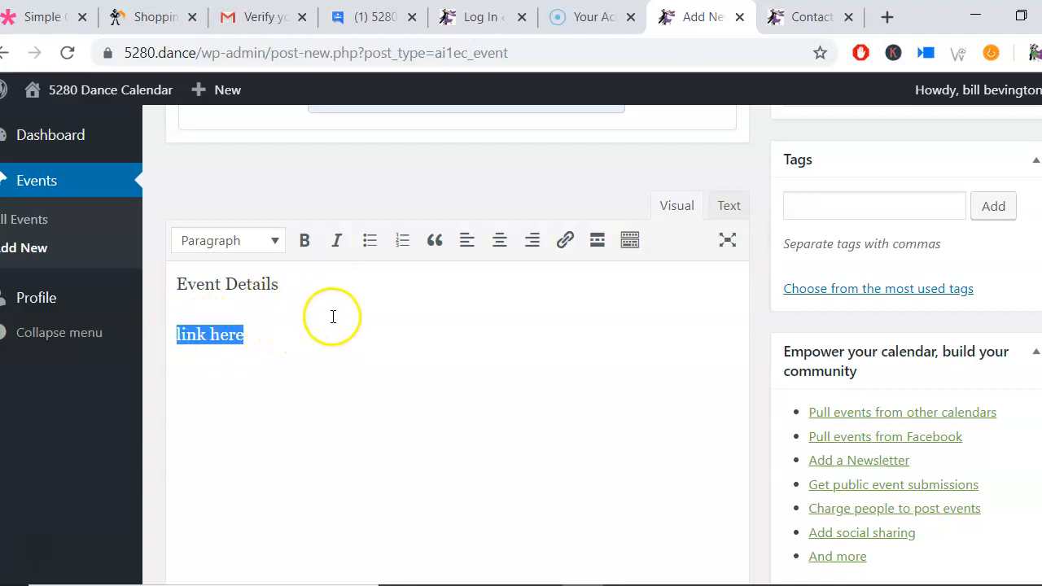
pyautogui.click(564, 242)
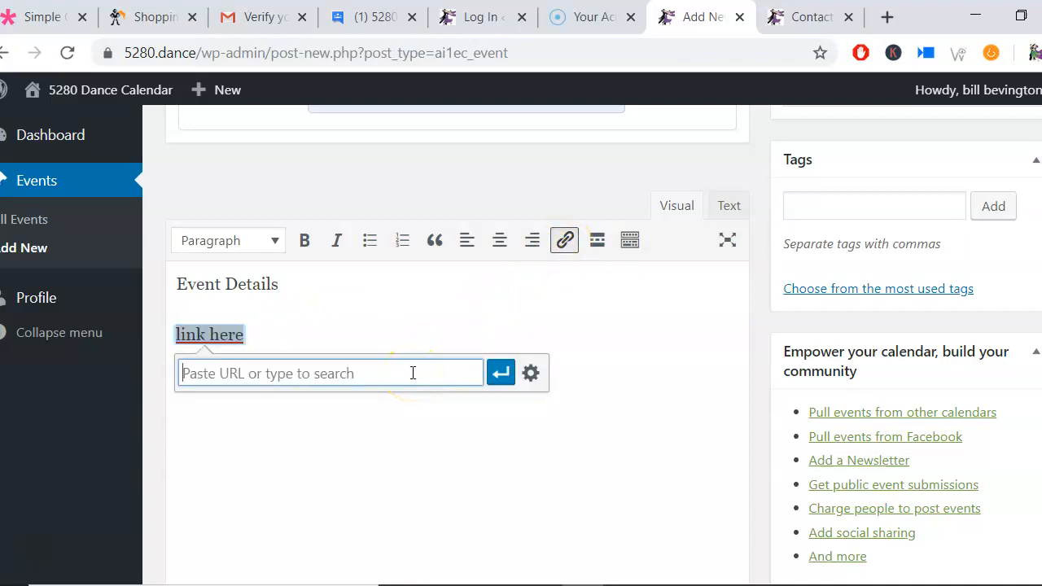
pyautogui.write('https:/')
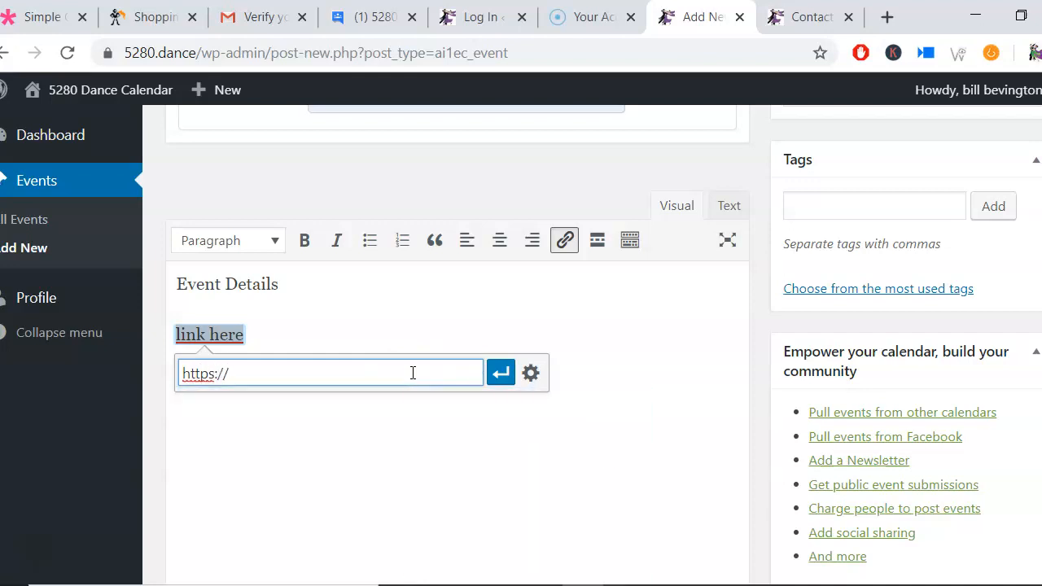
pyautogui.write('/5280.dance')
pyautogui.click(502, 376)
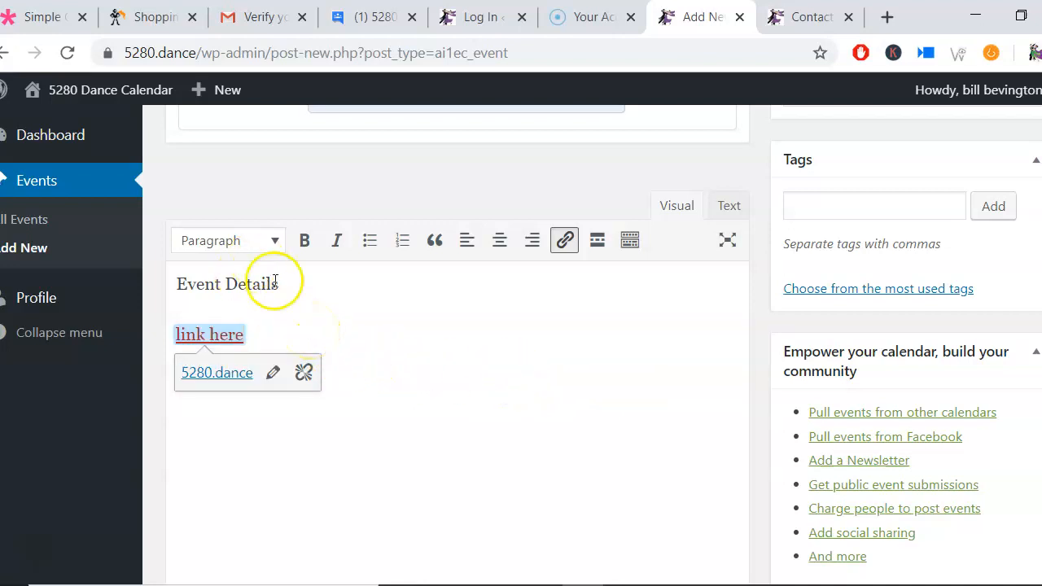
# Step: Make the 'Event Details' description line bold and italic
pyautogui.moveTo(279, 284); pyautogui.dragTo(176, 284)
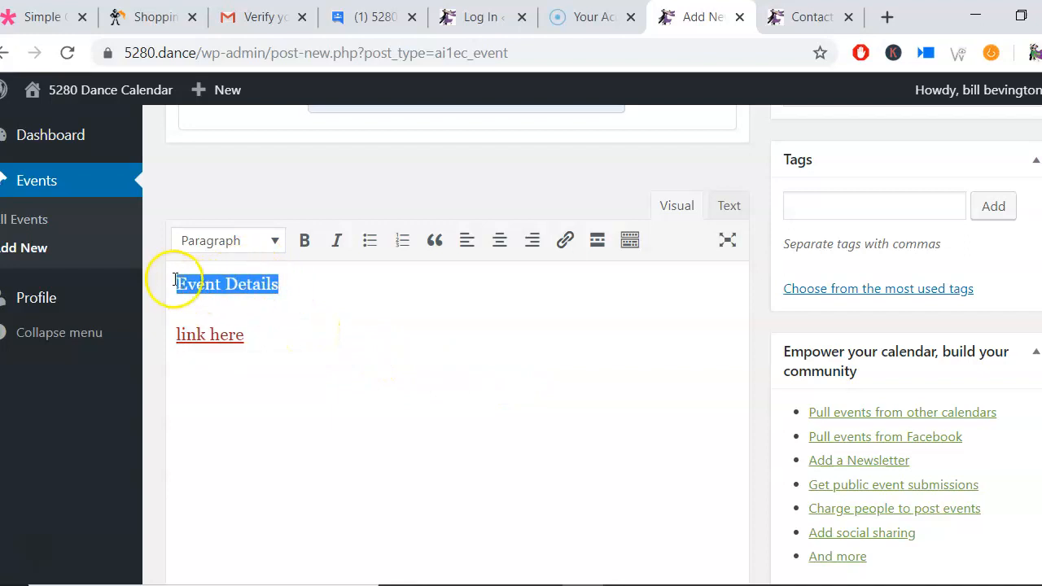
pyautogui.click(304, 242)
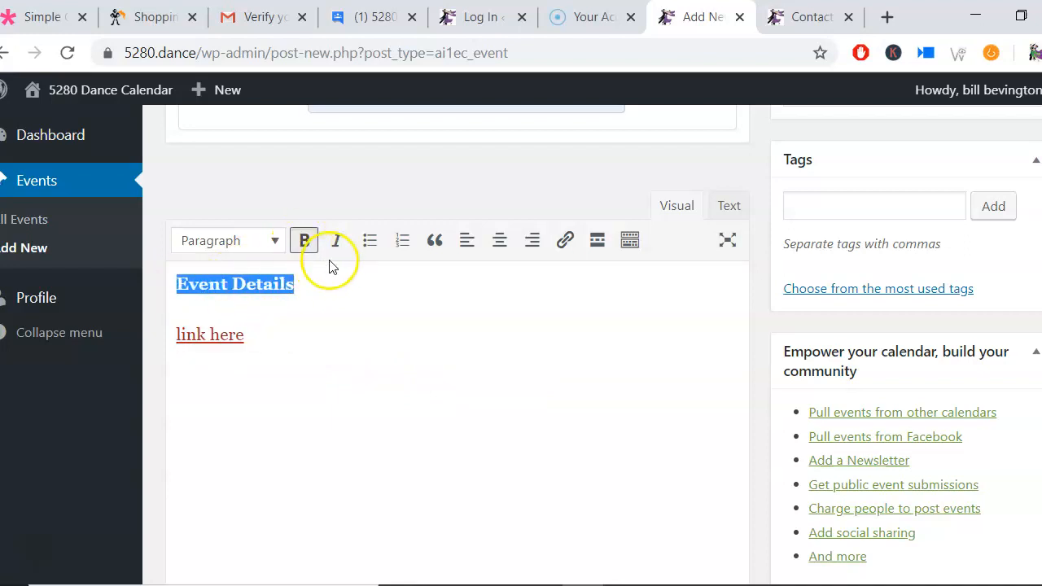
pyautogui.click(337, 241)
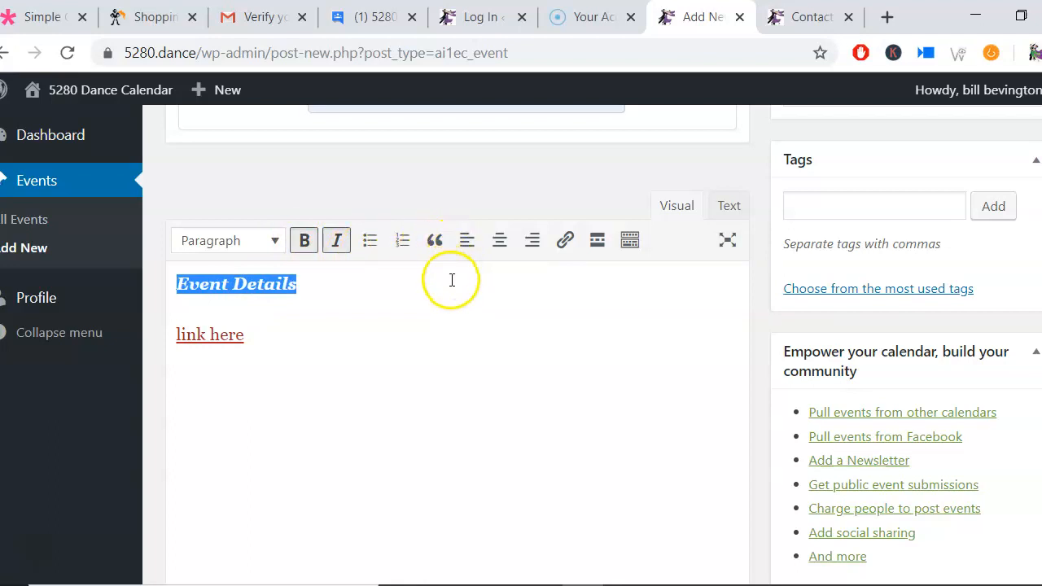
pyautogui.click(452, 279)
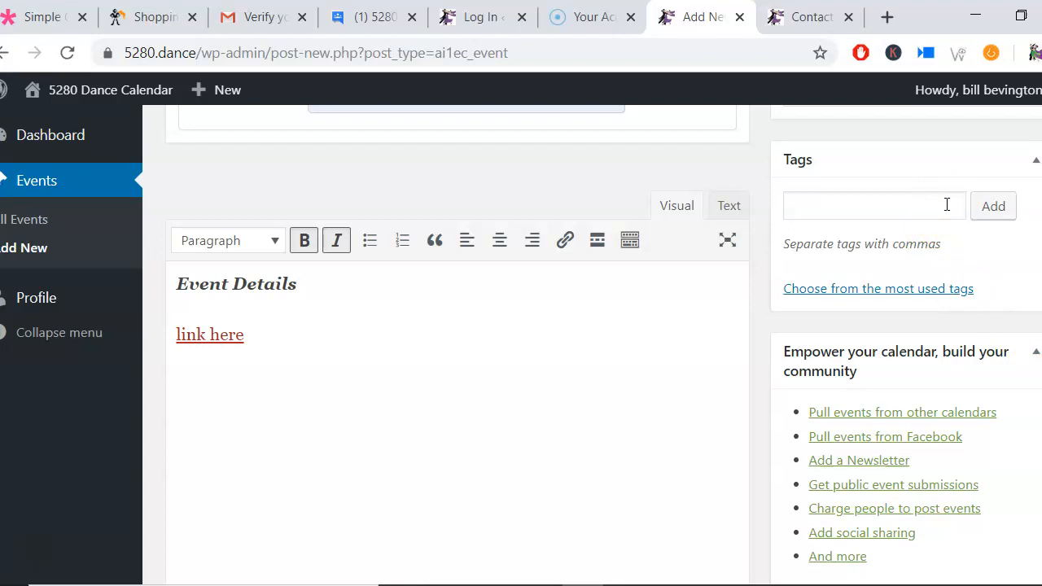
# Step: Tag the event with Ballroom from the most used tags and add a Line Dance tag
pyautogui.click(947, 295)
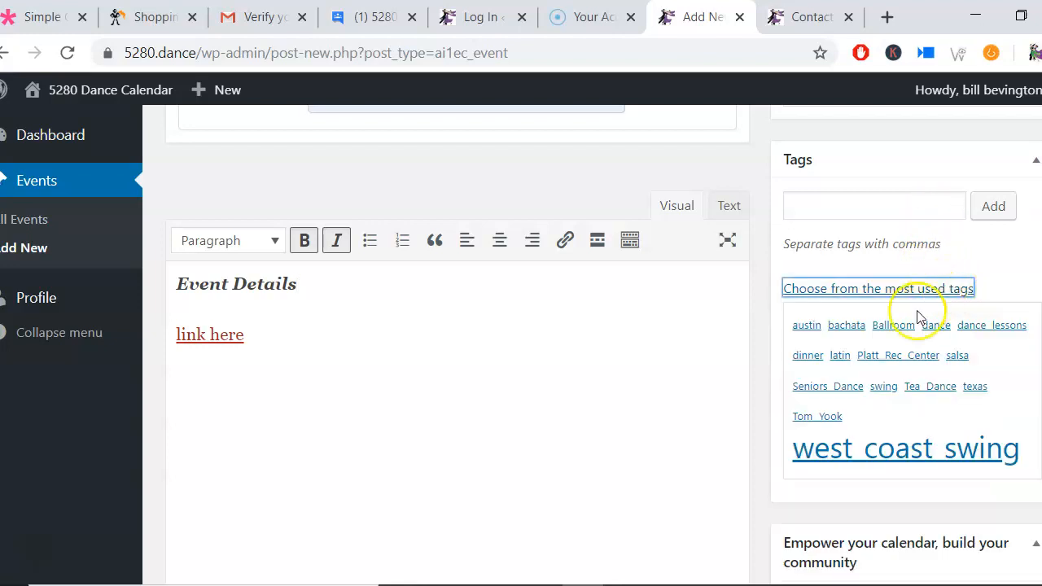
pyautogui.click(891, 329)
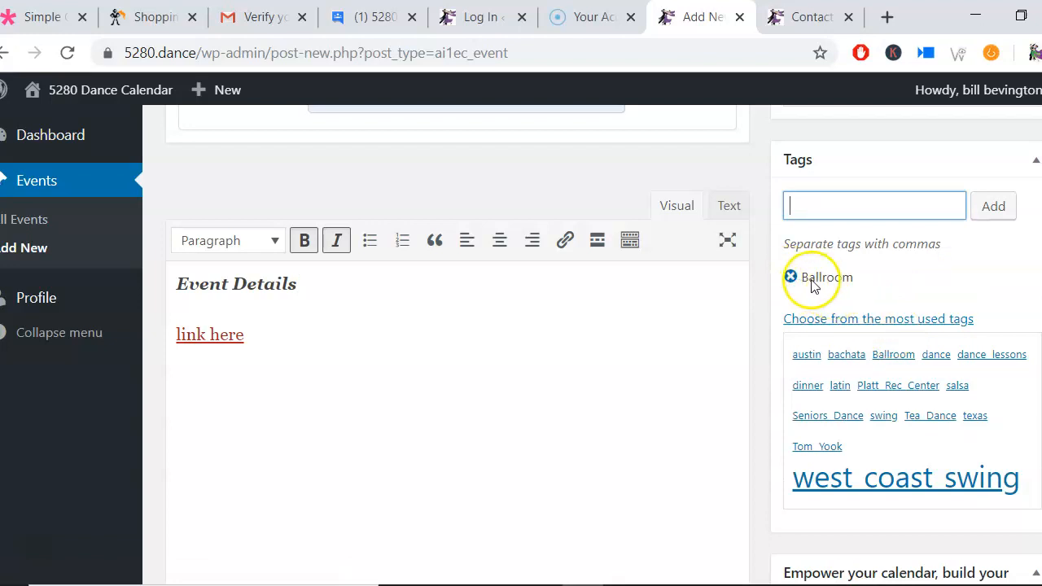
pyautogui.click(847, 207)
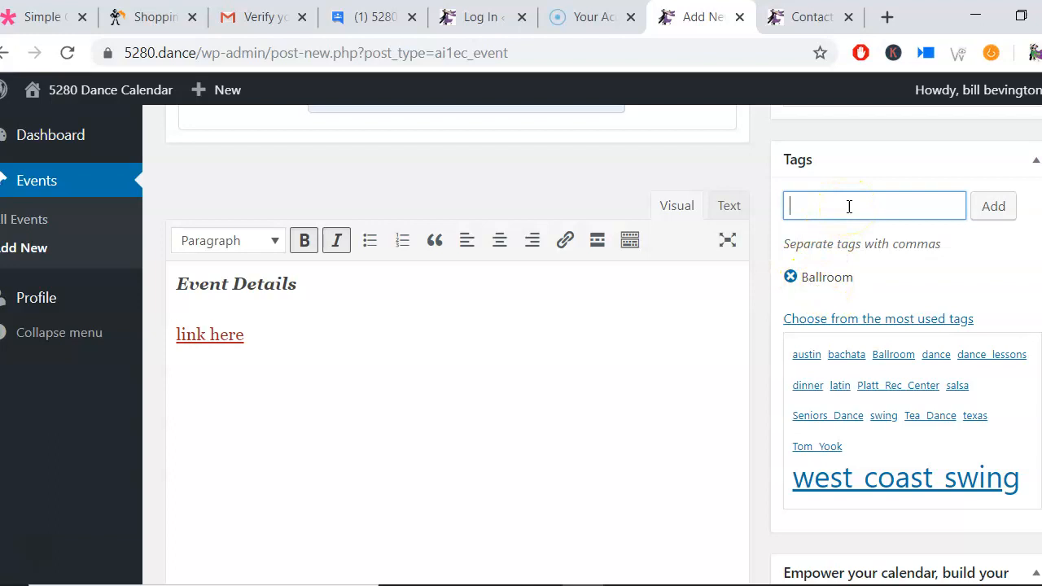
pyautogui.click(855, 198)
pyautogui.write('e dance')
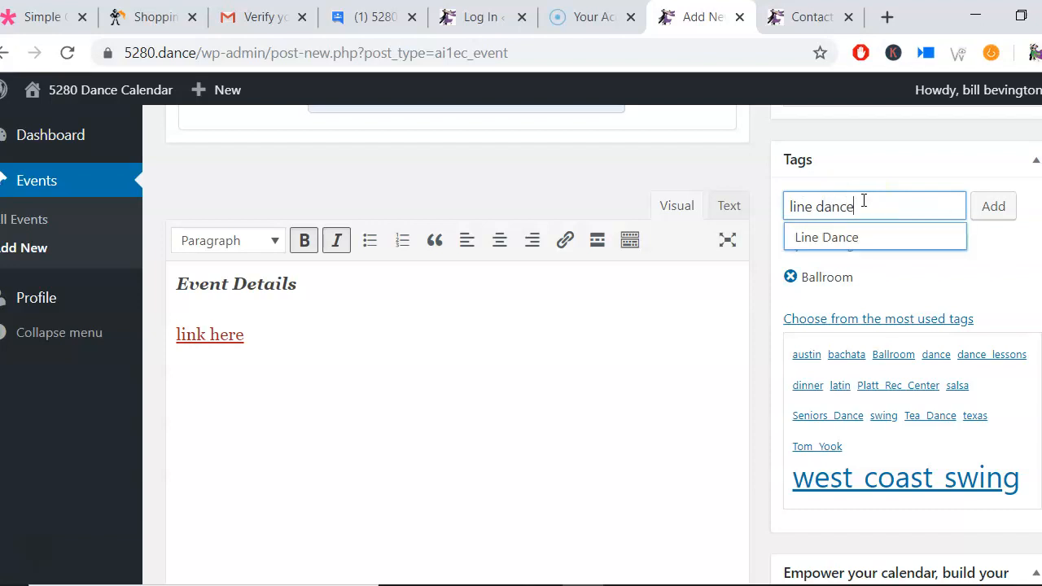
pyautogui.click(855, 236)
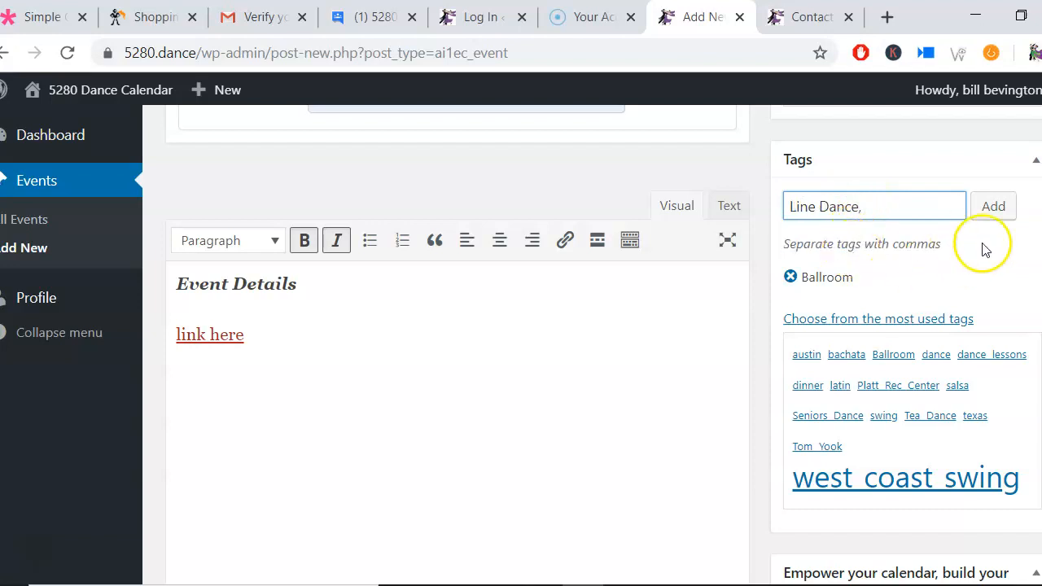
pyautogui.click(994, 212)
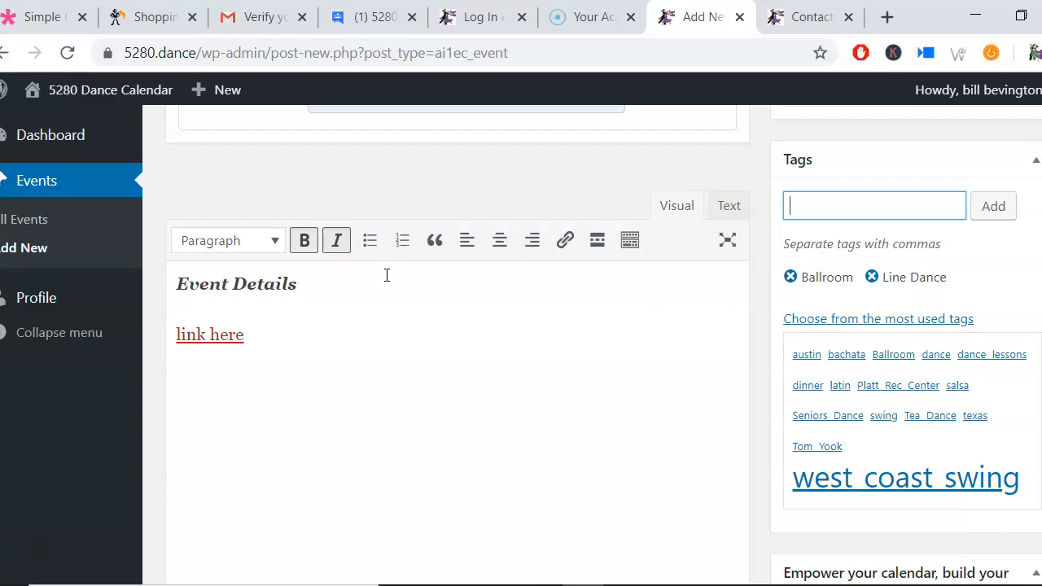
# Step: Assign the event to the Regularly Scheduled Dances category
pyautogui.scroll(-1, 693, 360)
pyautogui.scroll(1, 696, 359)
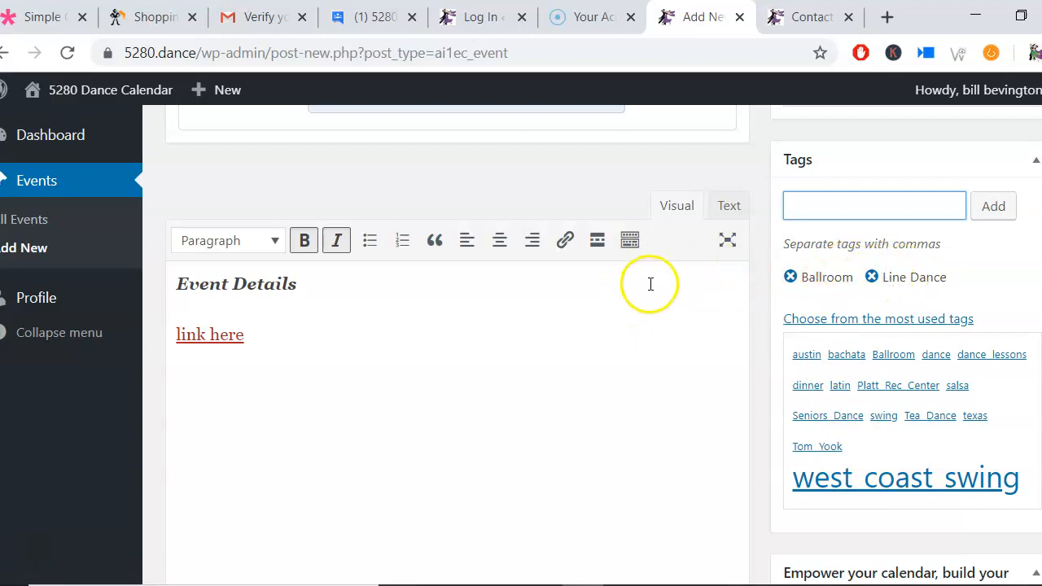
pyautogui.scroll(3, 650, 284)
pyautogui.scroll(2, 648, 290)
pyautogui.scroll(-1, 649, 301)
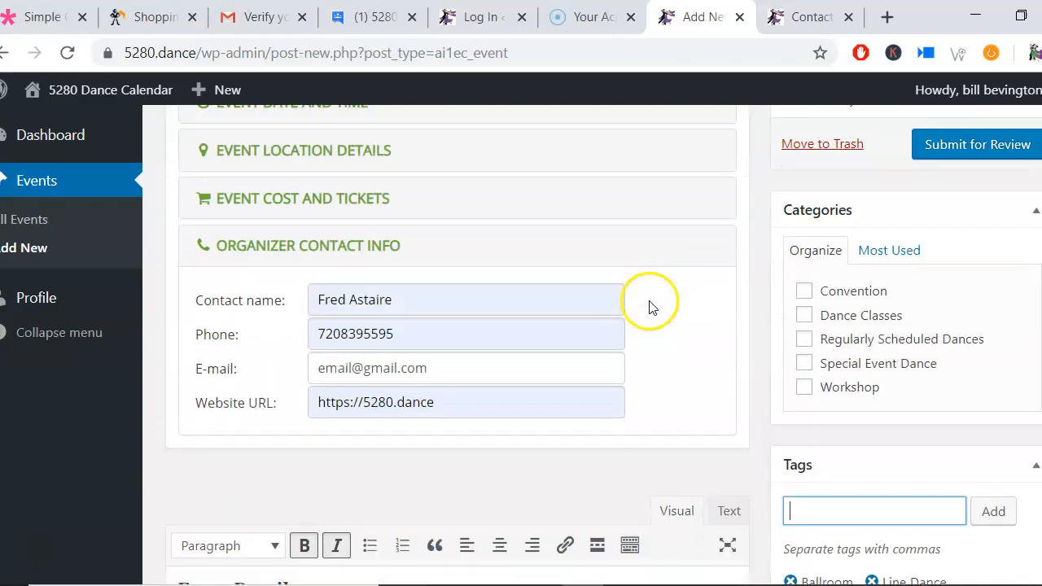
pyautogui.click(804, 340)
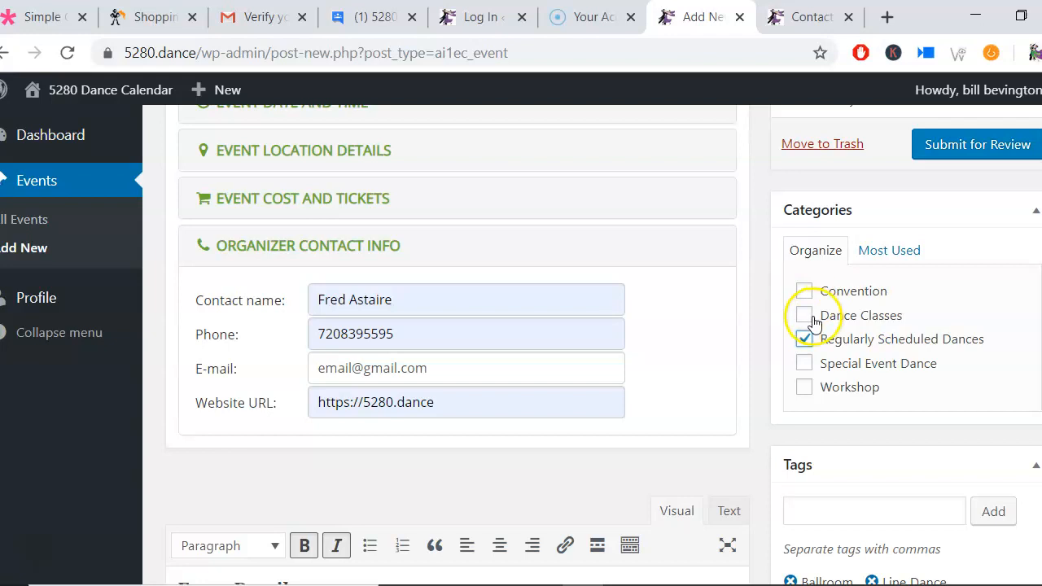
# Step: Submit the event for review
pyautogui.scroll(-3, 688, 366)
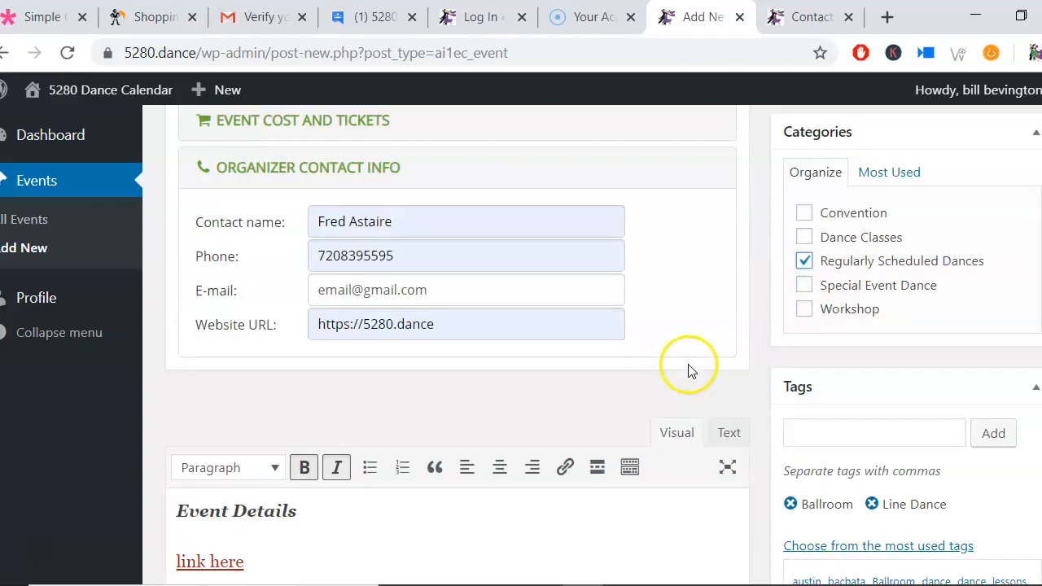
pyautogui.scroll(-7, 688, 367)
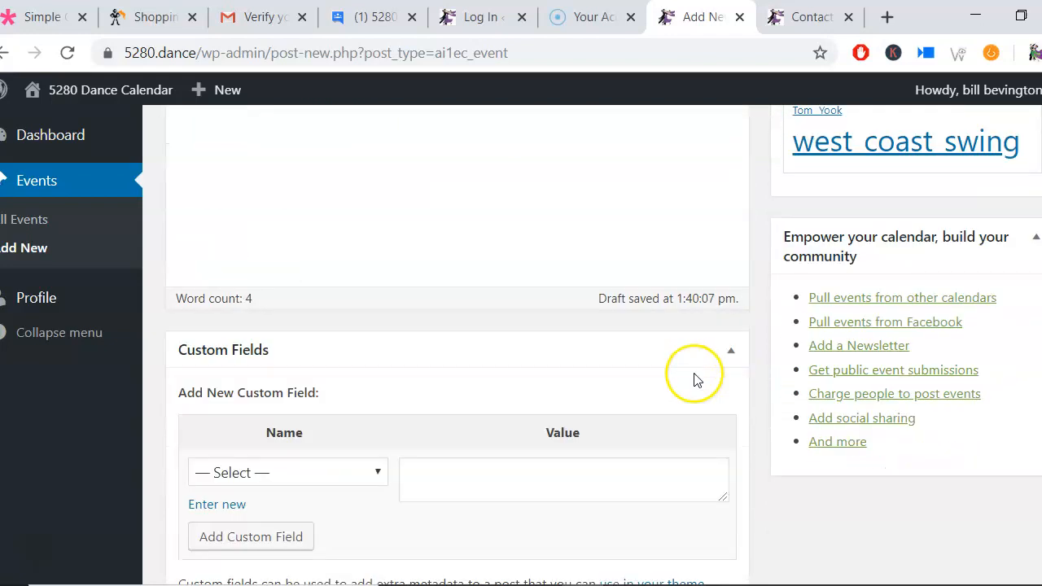
pyautogui.scroll(-2, 488, 415)
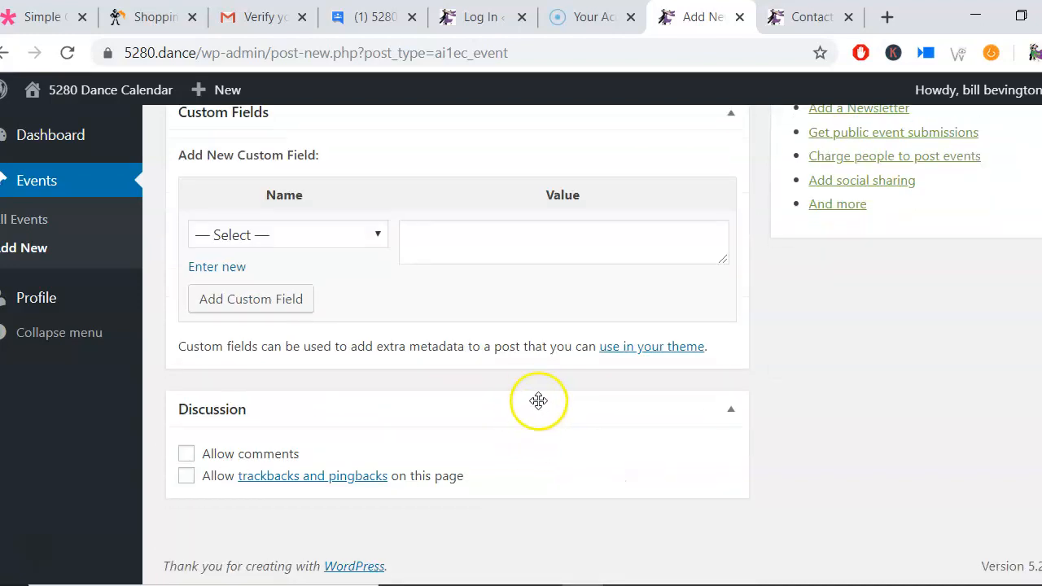
pyautogui.scroll(12, 562, 403)
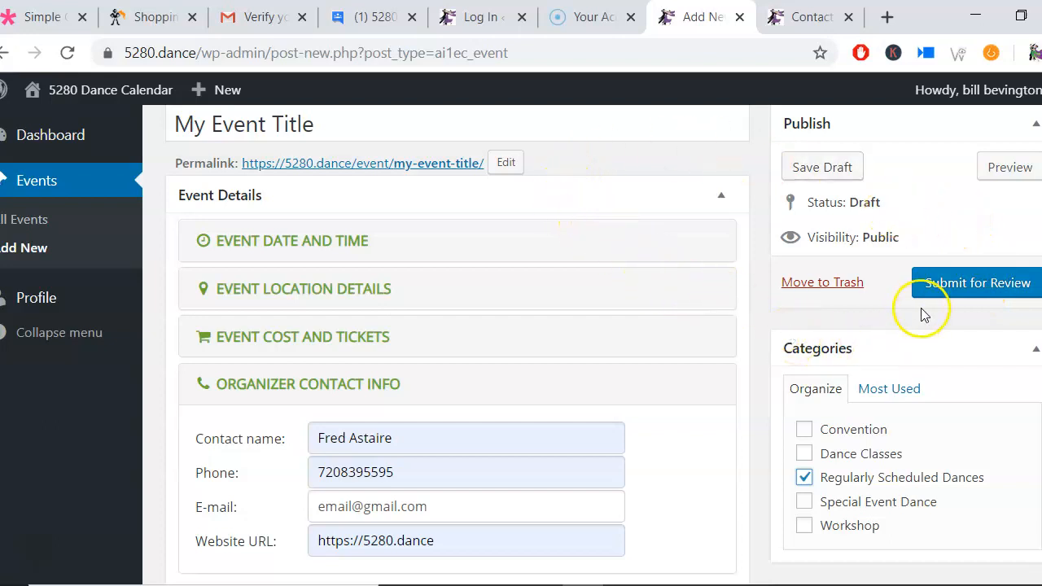
pyautogui.click(958, 288)
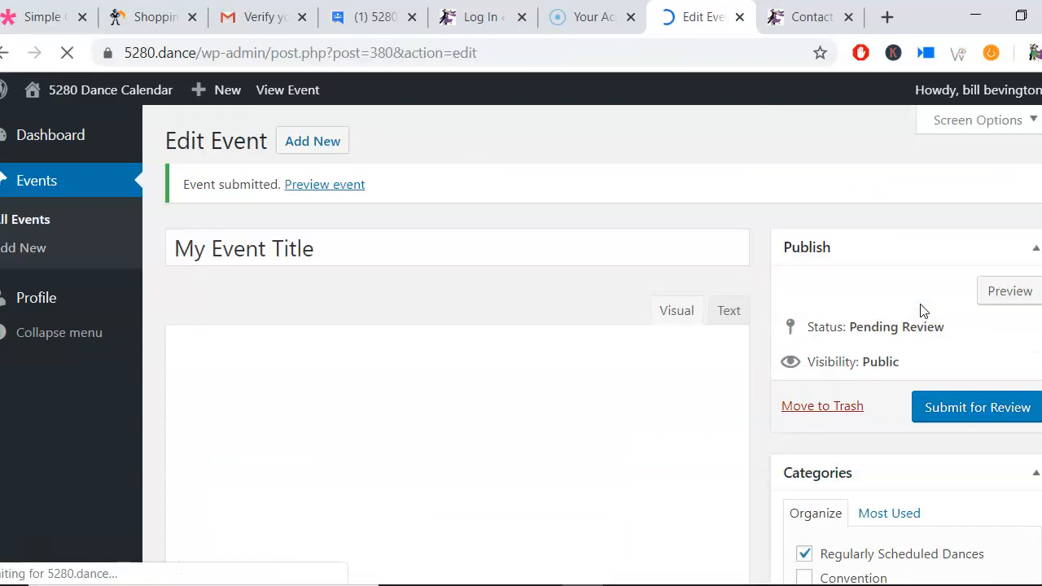
# Step: Log out of the dashboard and go back to the 5280 Dance Calendar site
pyautogui.moveTo(985, 89)
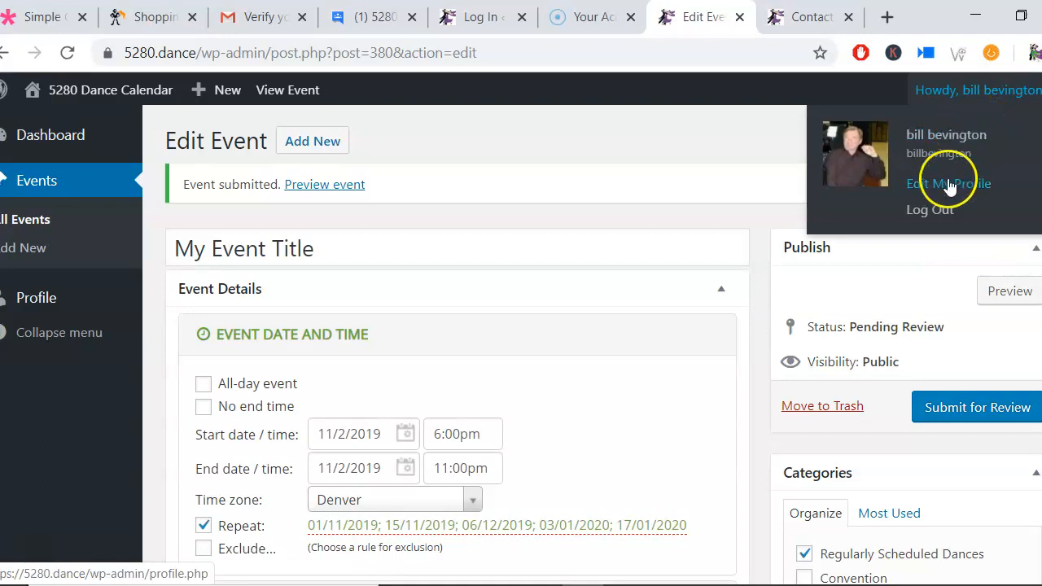
pyautogui.click(942, 208)
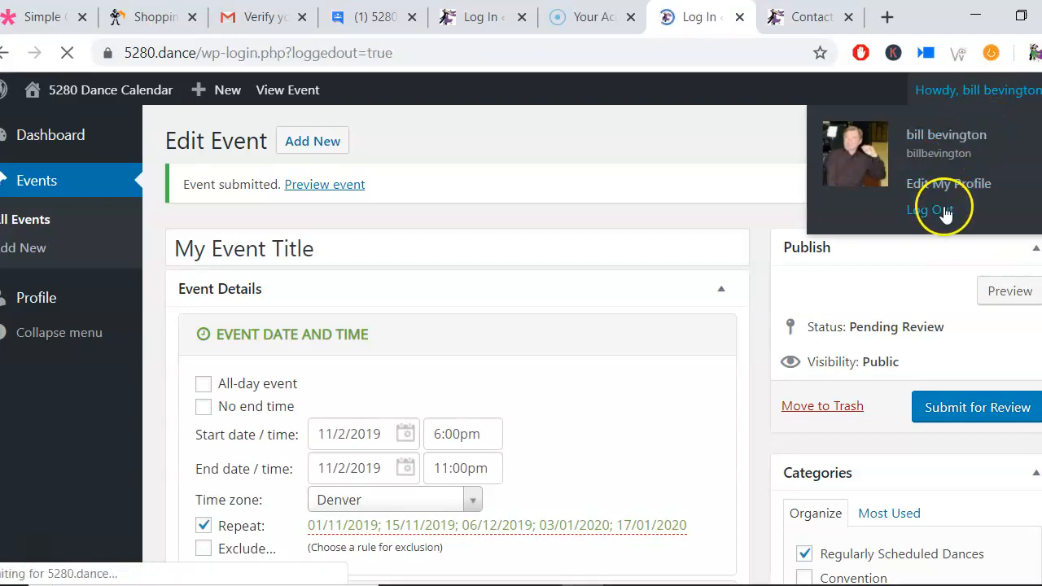
pyautogui.scroll(-1, 275, 261)
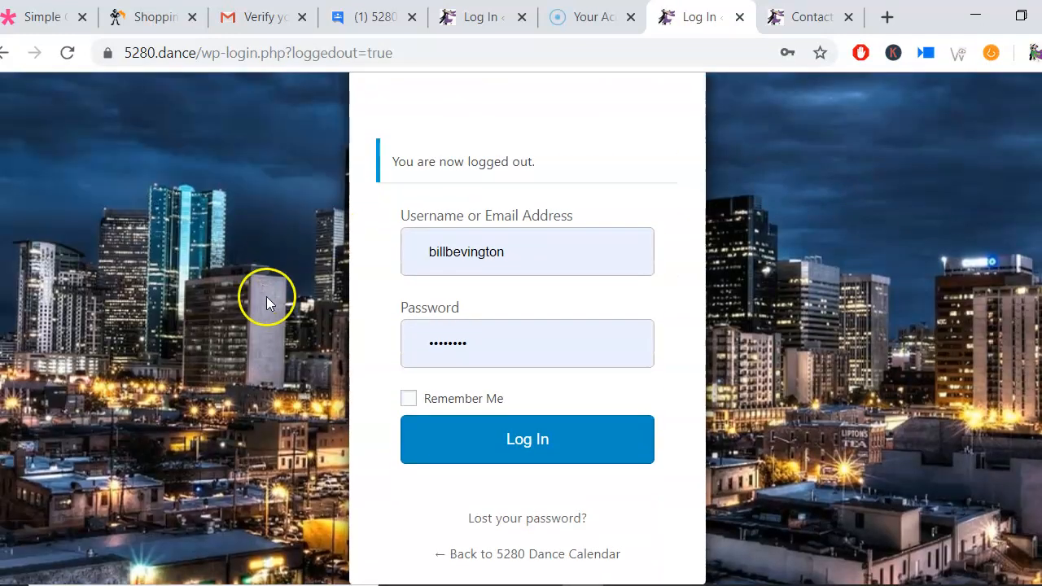
pyautogui.click(550, 560)
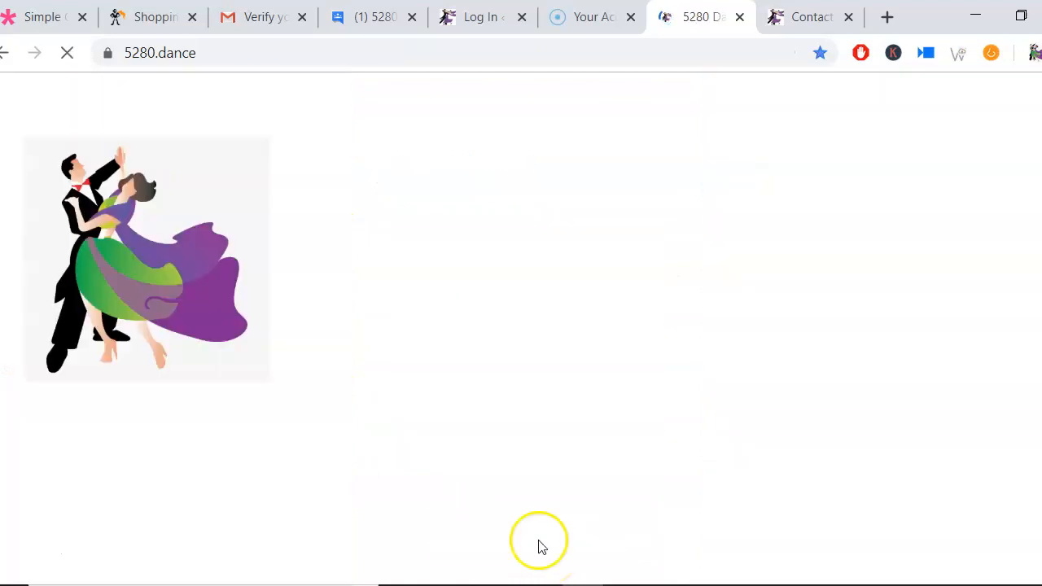
# Step: Open the site's Calendar page from the home page
pyautogui.scroll(-3, 492, 356)
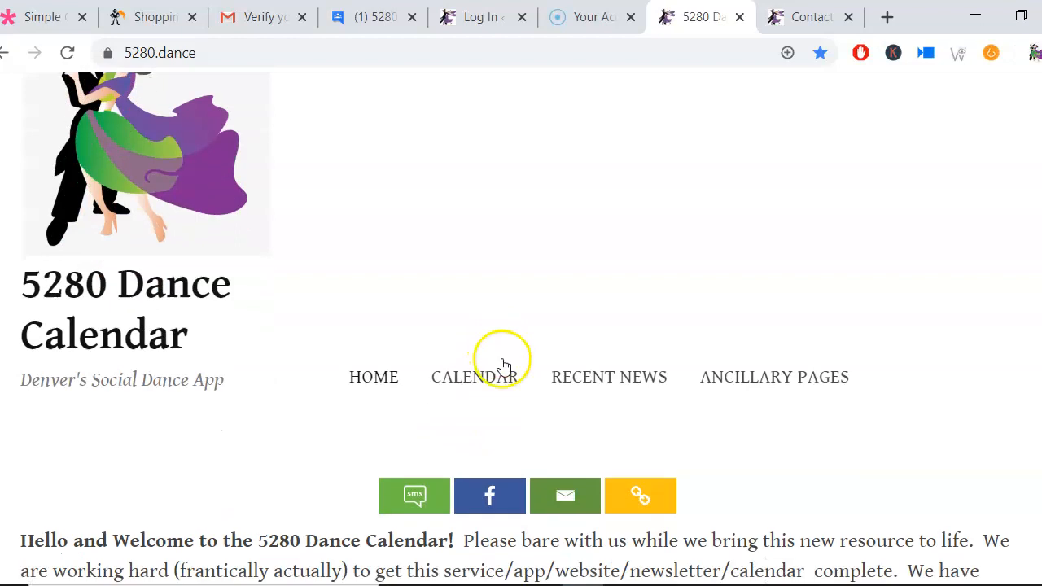
pyautogui.scroll(-1, 496, 363)
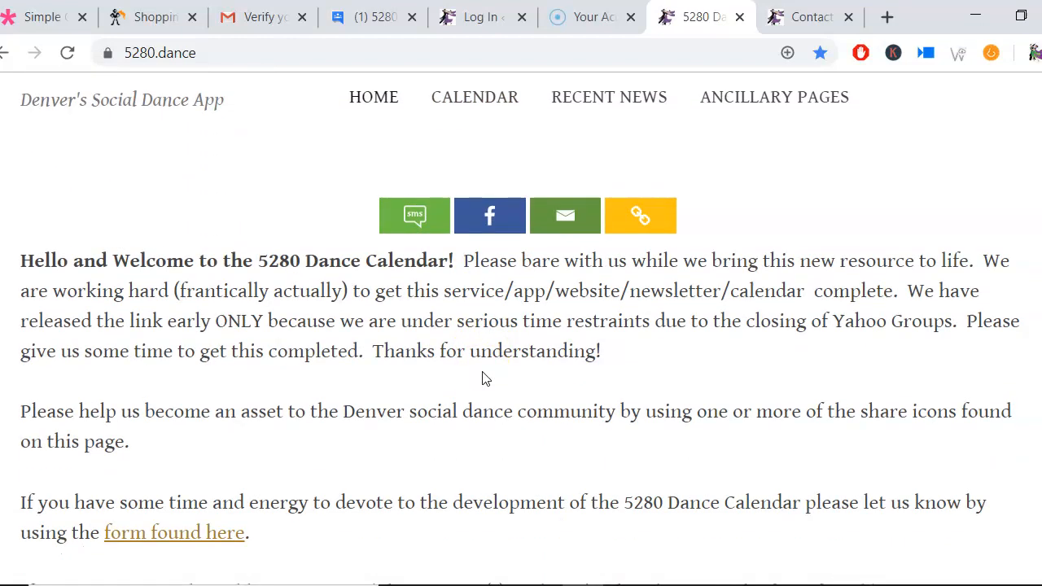
pyautogui.scroll(1, 482, 379)
pyautogui.scroll(-1, 483, 375)
pyautogui.scroll(2, 482, 381)
pyautogui.click(484, 311)
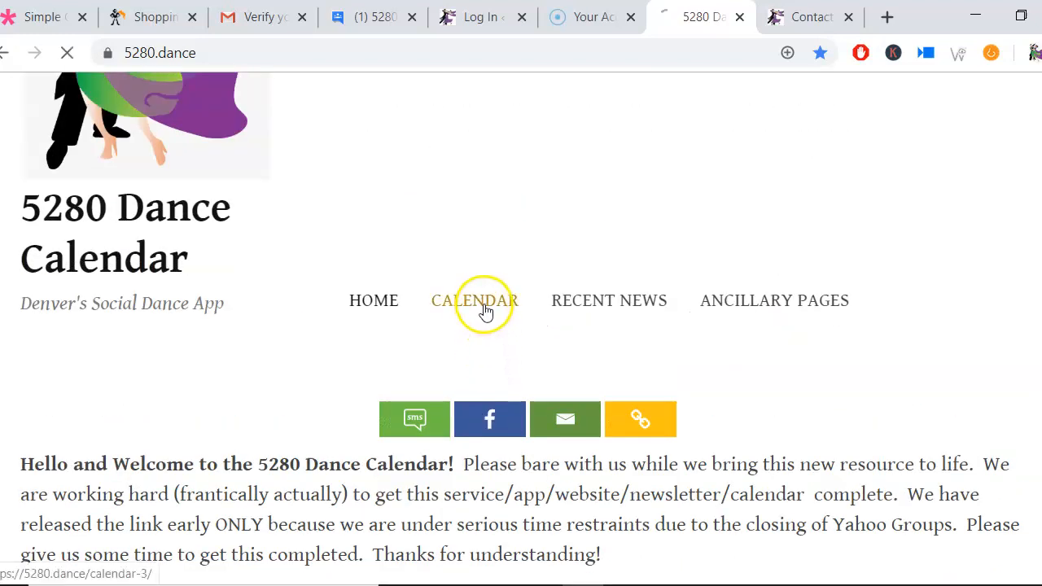
# Step: Filter the calendar by the Platt Rec Center tag
pyautogui.scroll(-2, 488, 319)
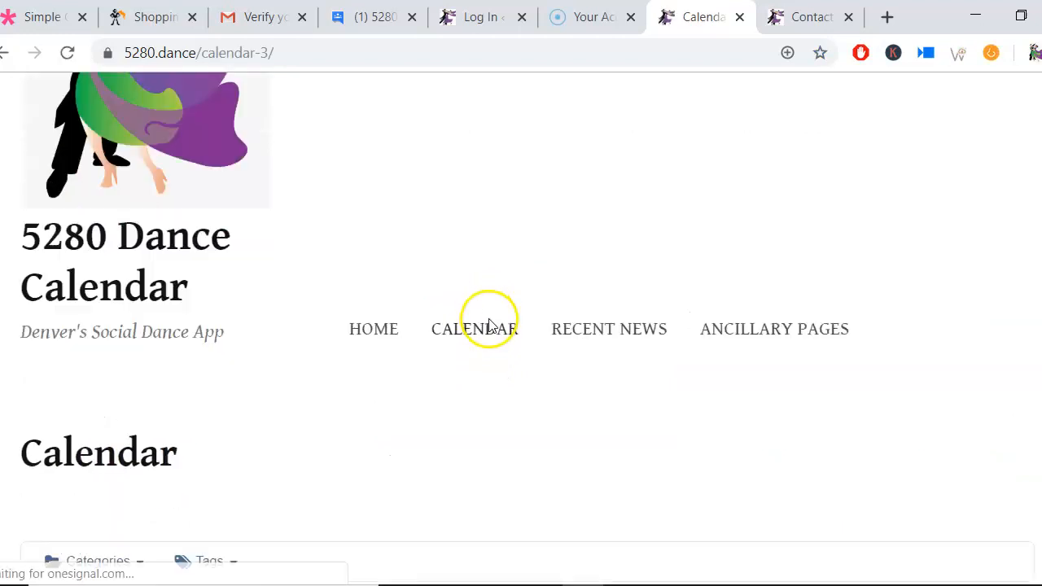
pyautogui.scroll(-3, 480, 334)
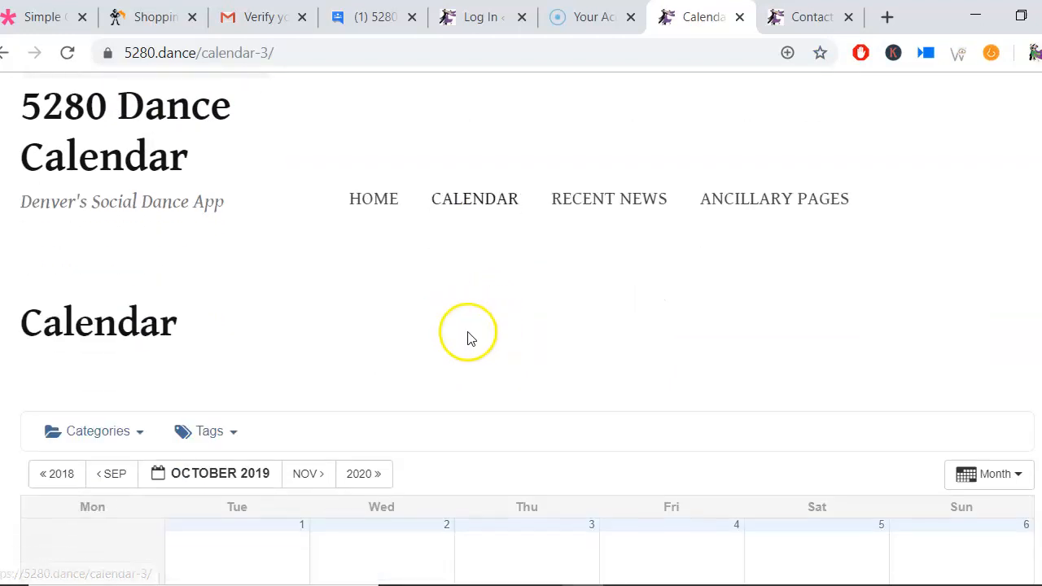
pyautogui.scroll(-1, 449, 353)
pyautogui.scroll(1, 431, 346)
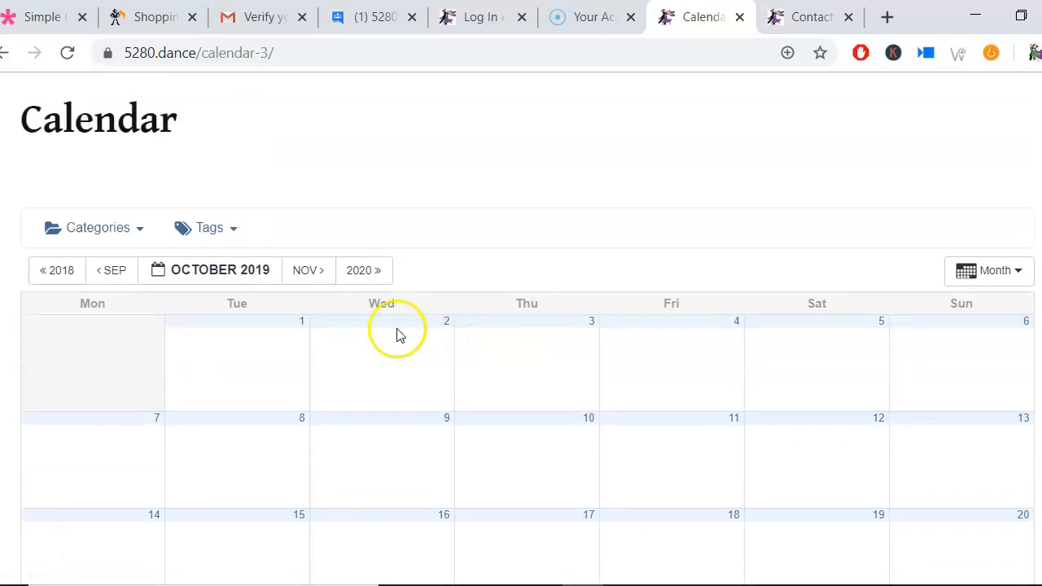
pyautogui.click(224, 230)
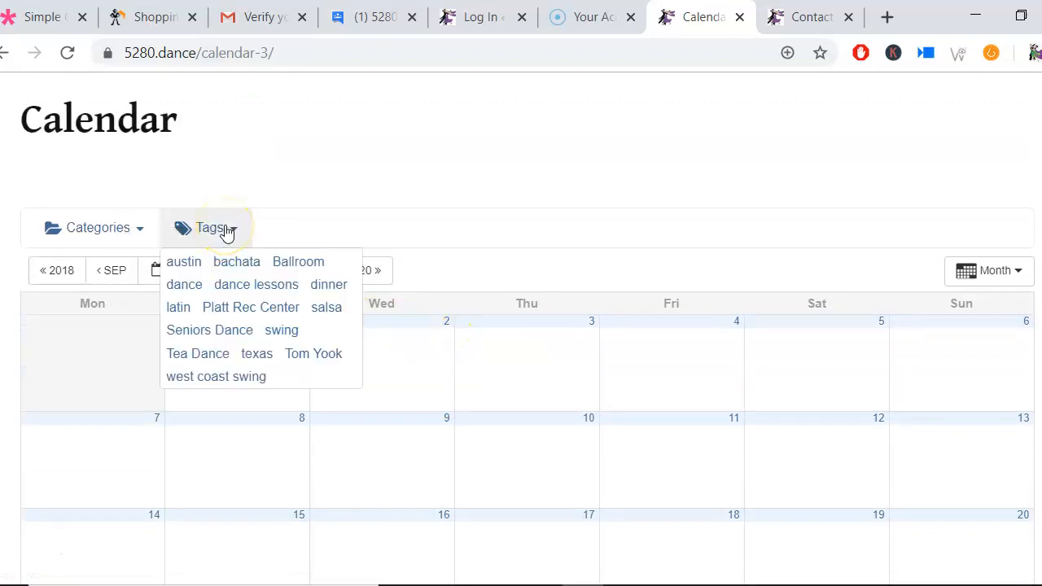
pyautogui.click(240, 313)
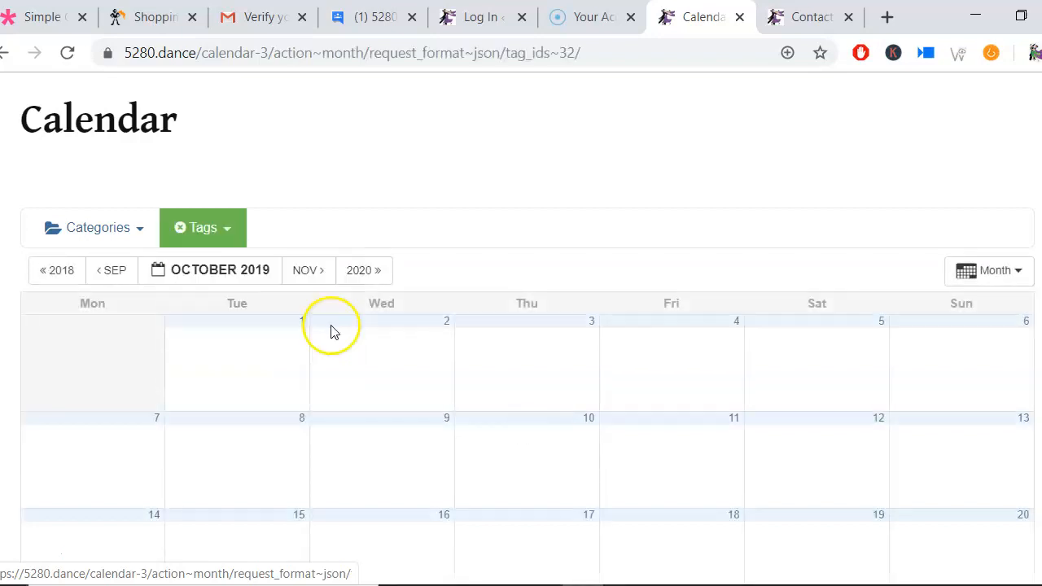
# Step: Switch the calendar to November 2019 and preview the Wednesday Afternoon Tea Dance event
pyautogui.scroll(-3, 545, 330)
pyautogui.scroll(5, 545, 332)
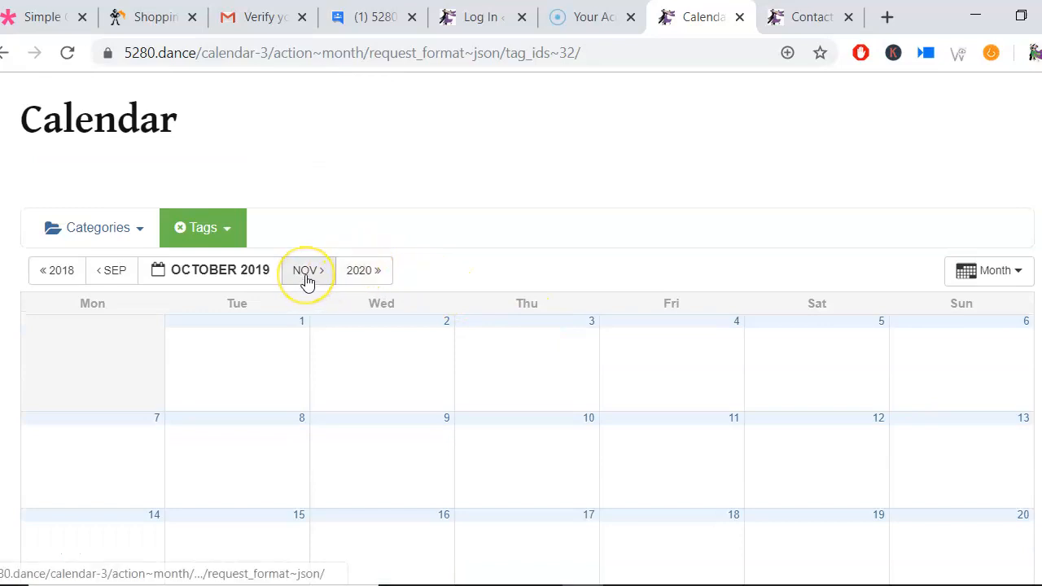
pyautogui.click(306, 281)
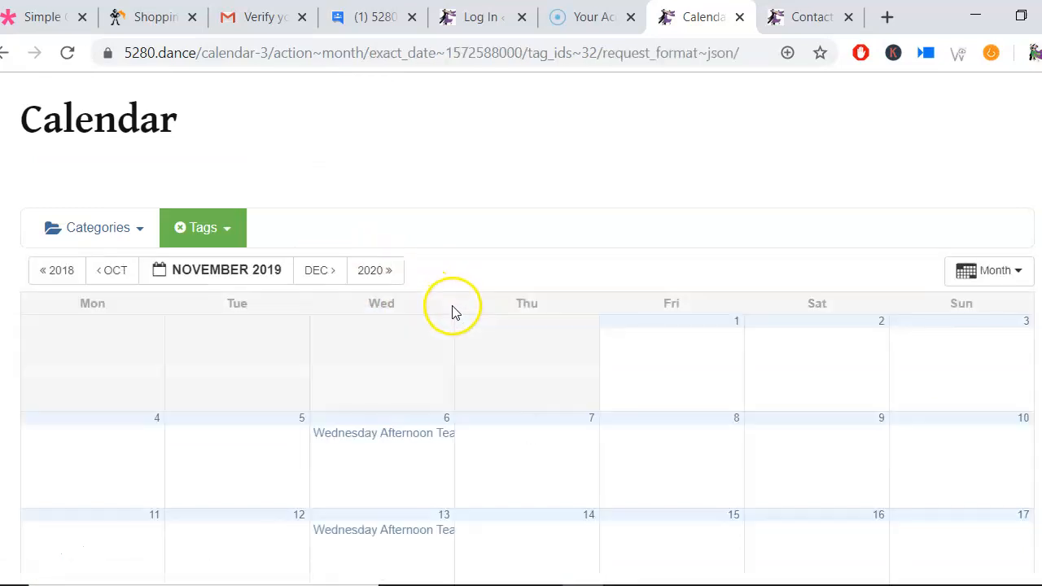
pyautogui.scroll(-3, 460, 317)
pyautogui.moveTo(390, 237)
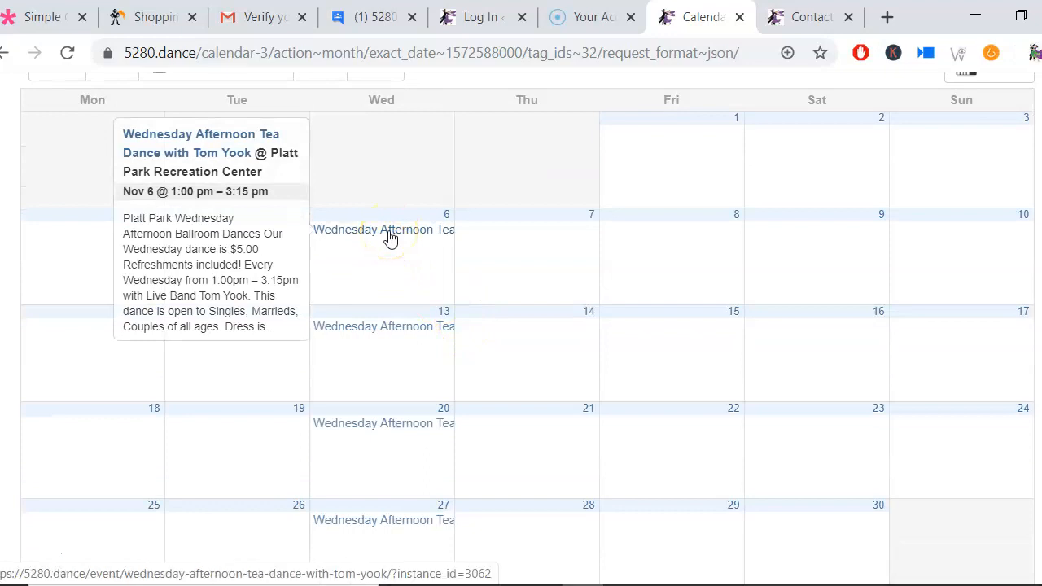
# Step: Add the west coast swing tag to the calendar filter and switch the calendar to November 2019
pyautogui.scroll(4, 390, 237)
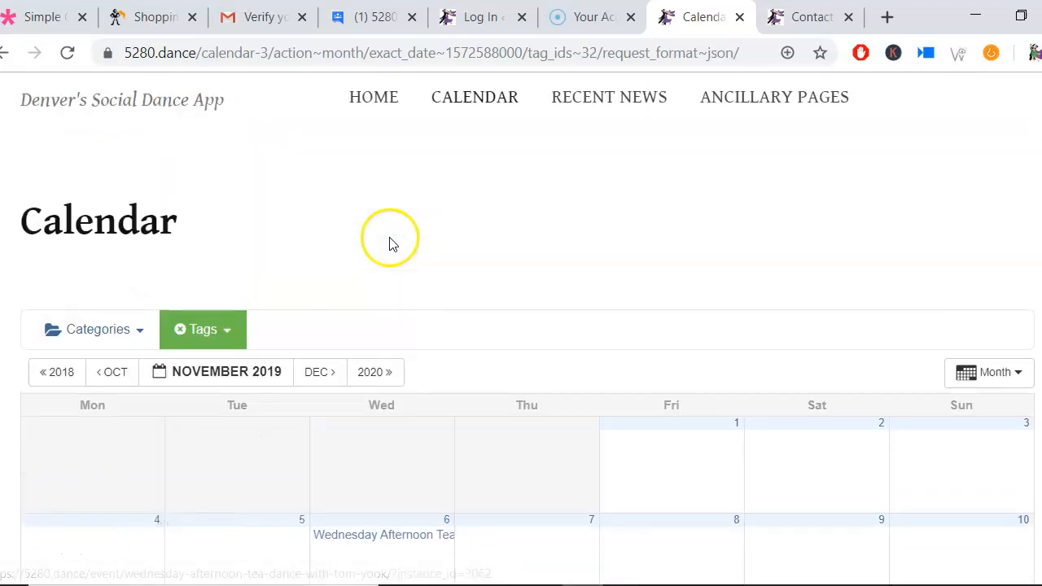
pyautogui.scroll(-1, 344, 298)
pyautogui.click(203, 227)
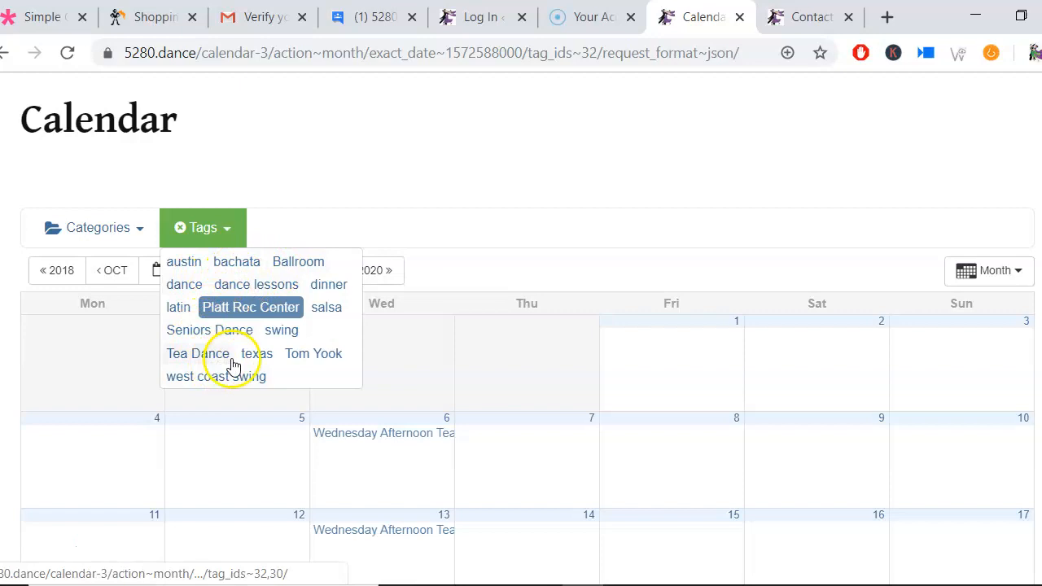
pyautogui.click(251, 376)
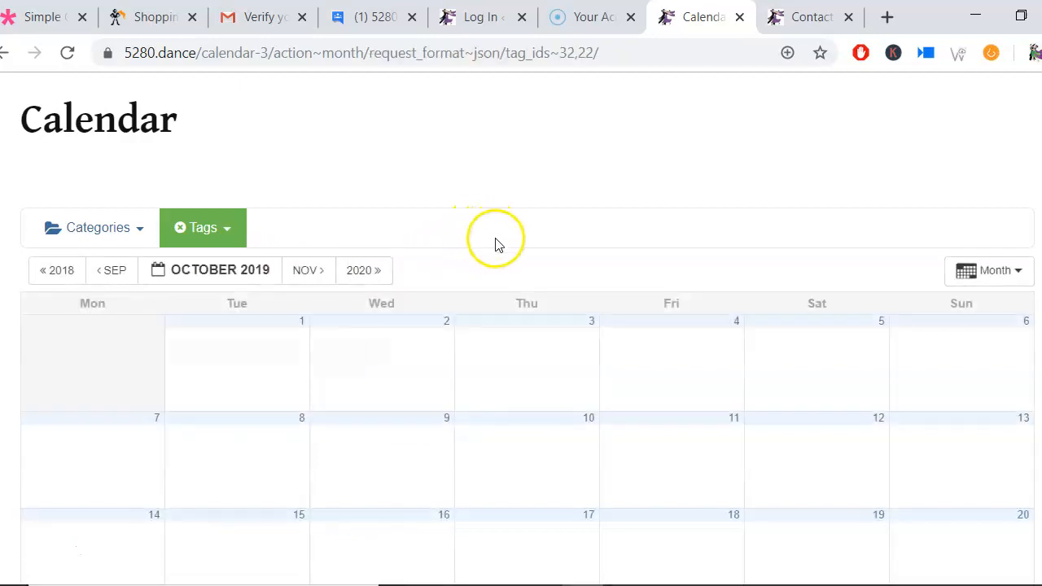
pyautogui.scroll(-1, 494, 244)
pyautogui.click(307, 168)
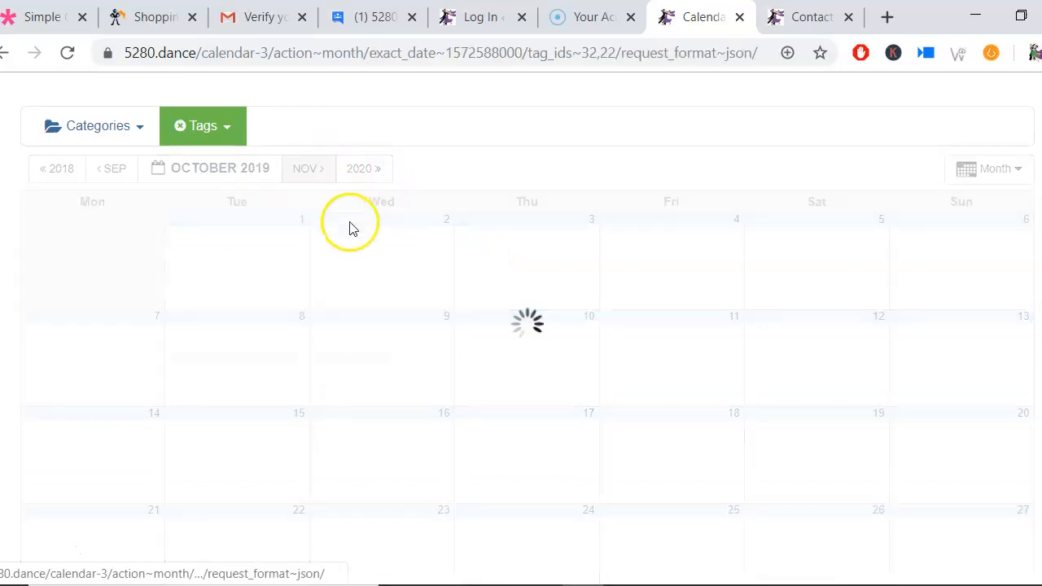
pyautogui.scroll(-1, 417, 289)
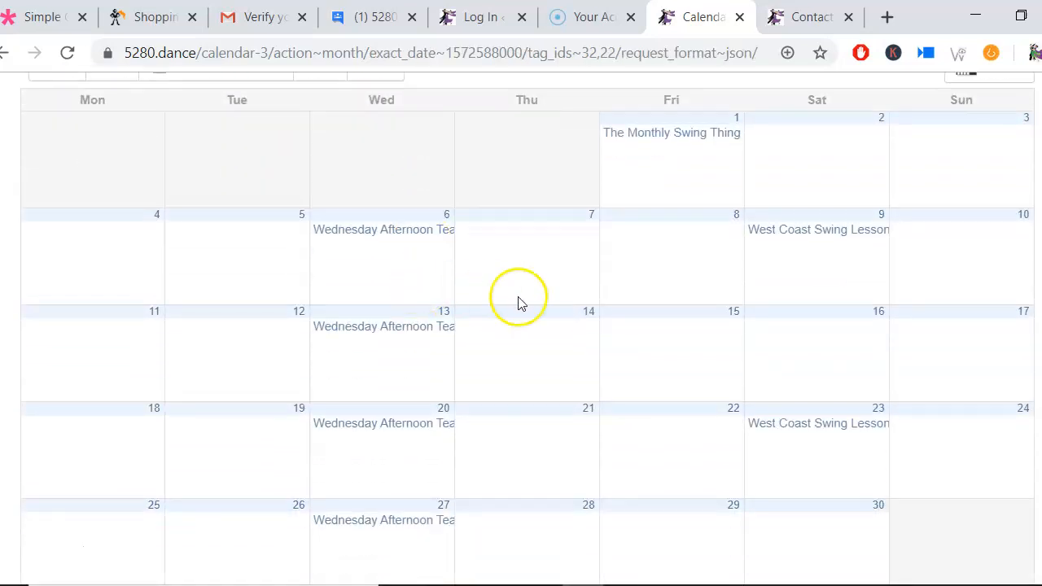
# Step: Open the West Coast Swing Lesson event on Saturday 9 November and read through its details
pyautogui.moveTo(838, 240)
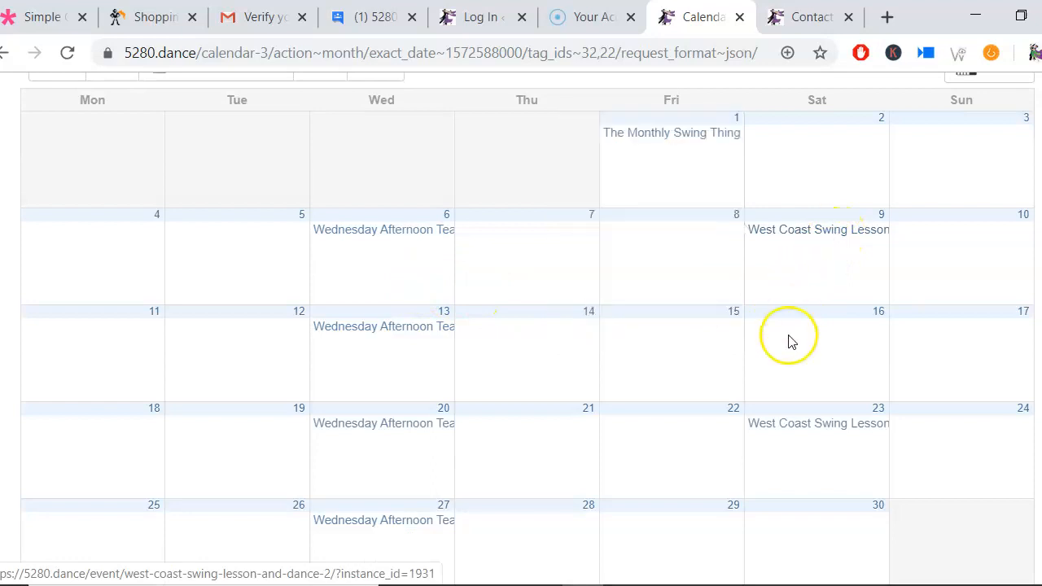
pyautogui.moveTo(797, 428)
pyautogui.click(840, 244)
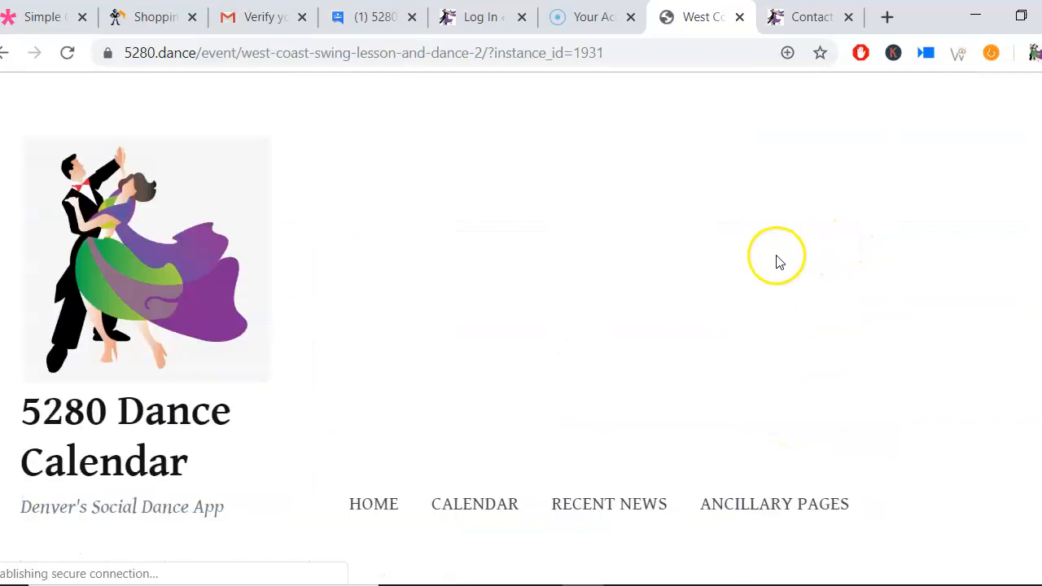
pyautogui.scroll(-5, 669, 272)
pyautogui.scroll(-6, 669, 275)
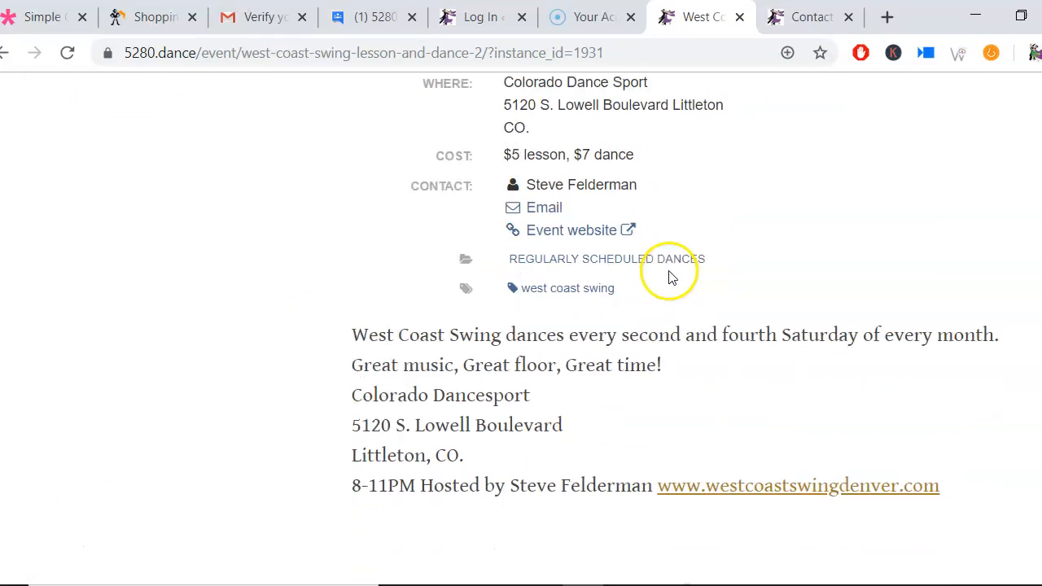
pyautogui.scroll(10, 669, 274)
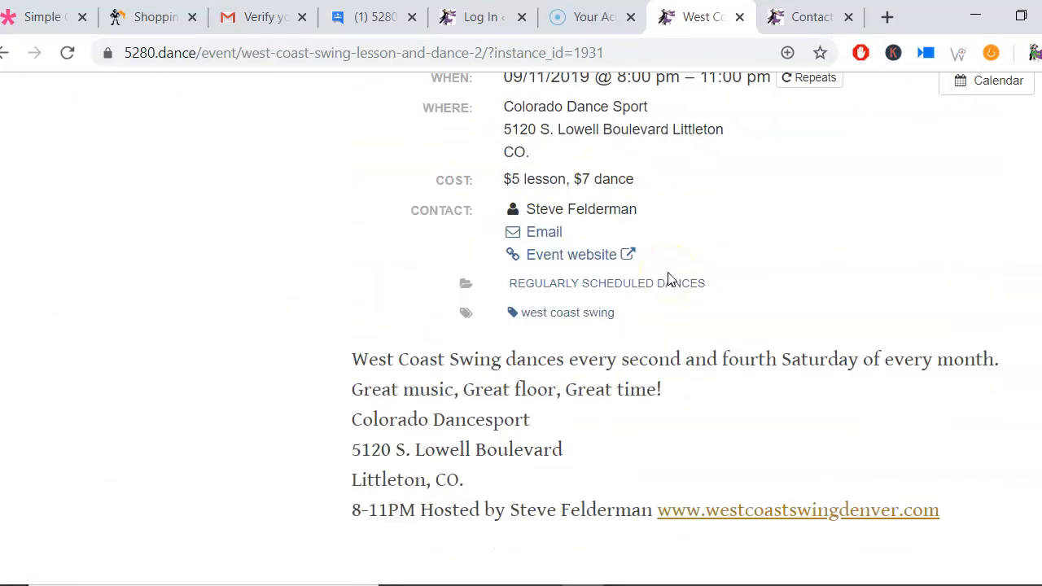
pyautogui.scroll(3, 670, 279)
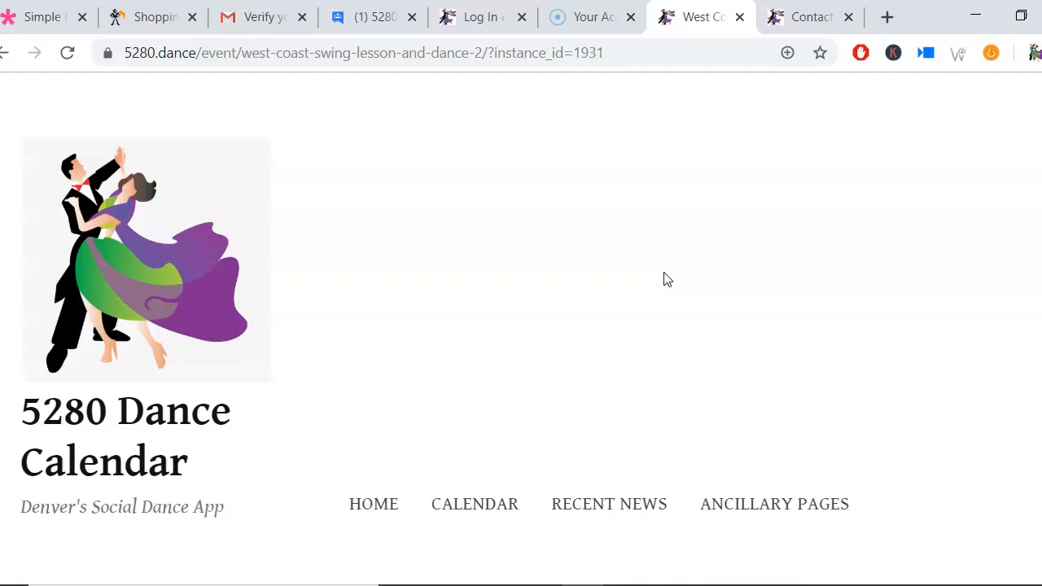
pyautogui.scroll(-5, 558, 391)
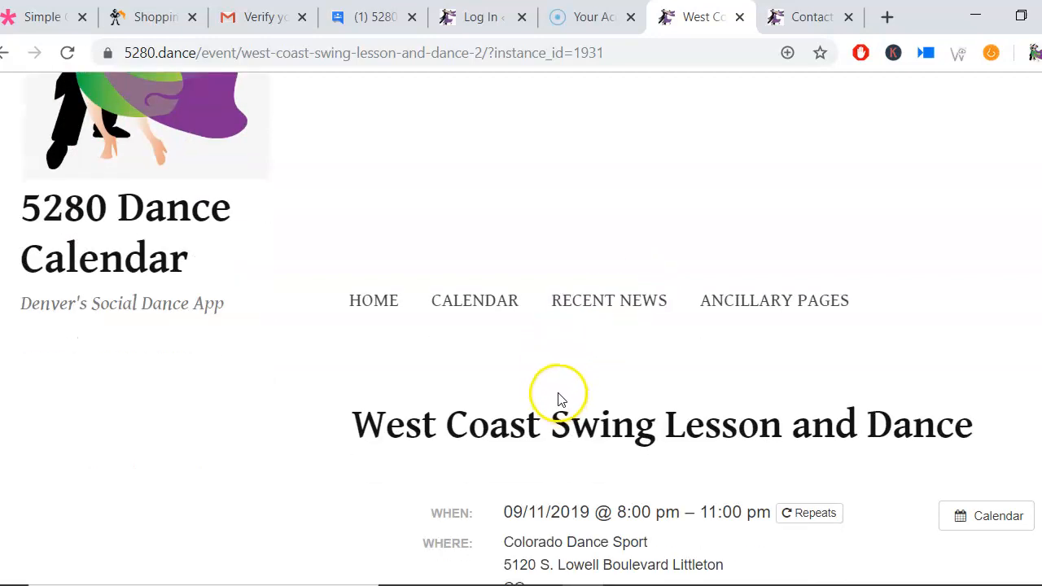
# Step: Open the Contact the 5280 Dance Calendar page from Ancillary Pages and look over the contact form
pyautogui.click(718, 314)
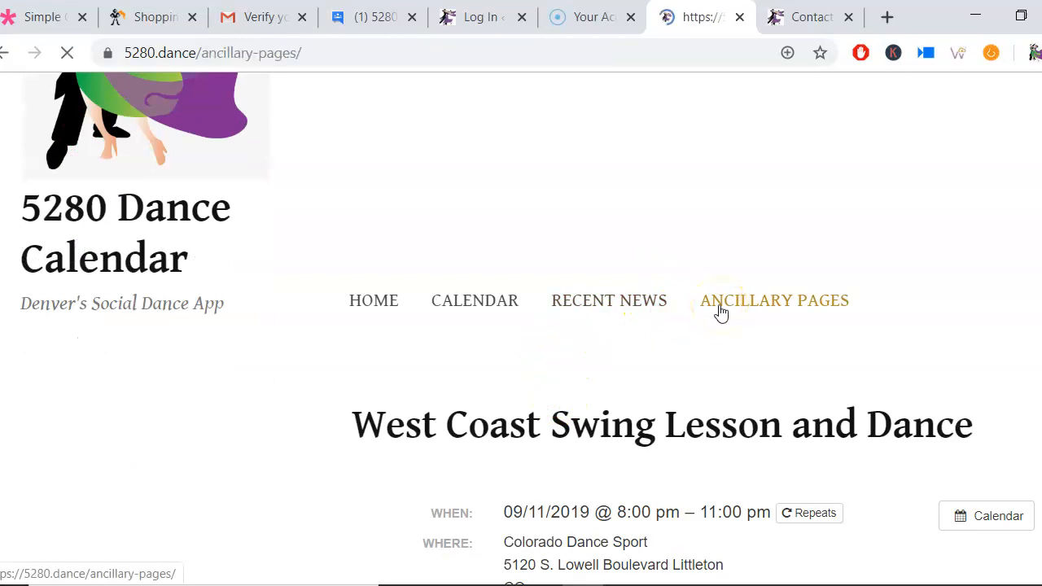
pyautogui.scroll(-4, 721, 313)
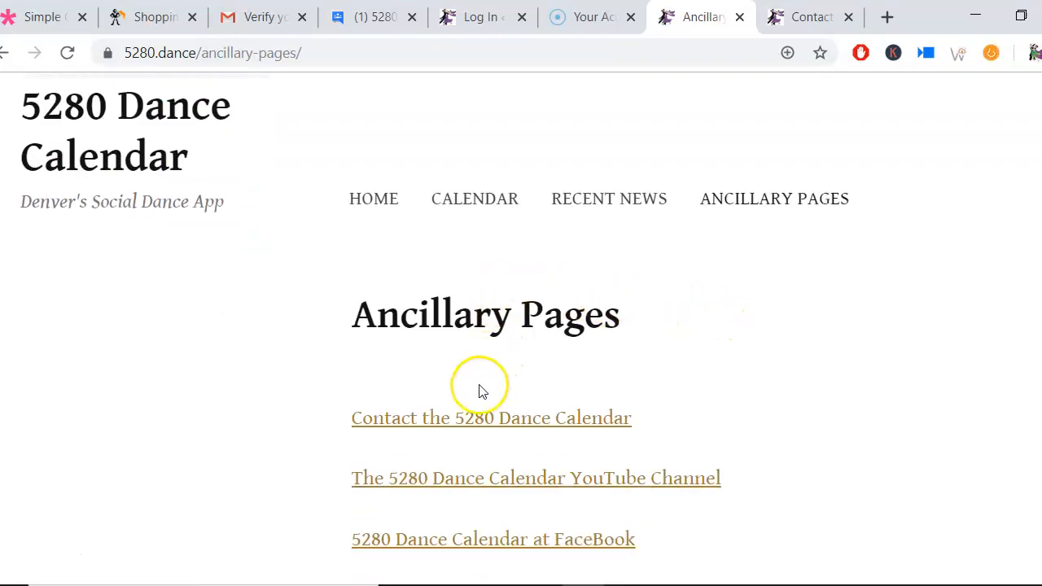
pyautogui.click(502, 420)
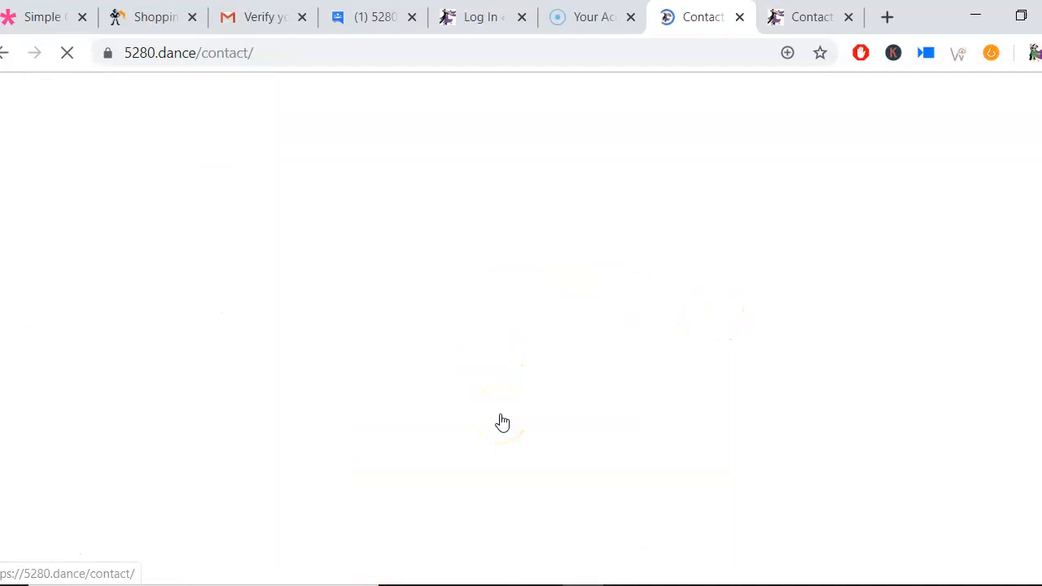
pyautogui.scroll(-4, 567, 379)
pyautogui.scroll(-3, 578, 394)
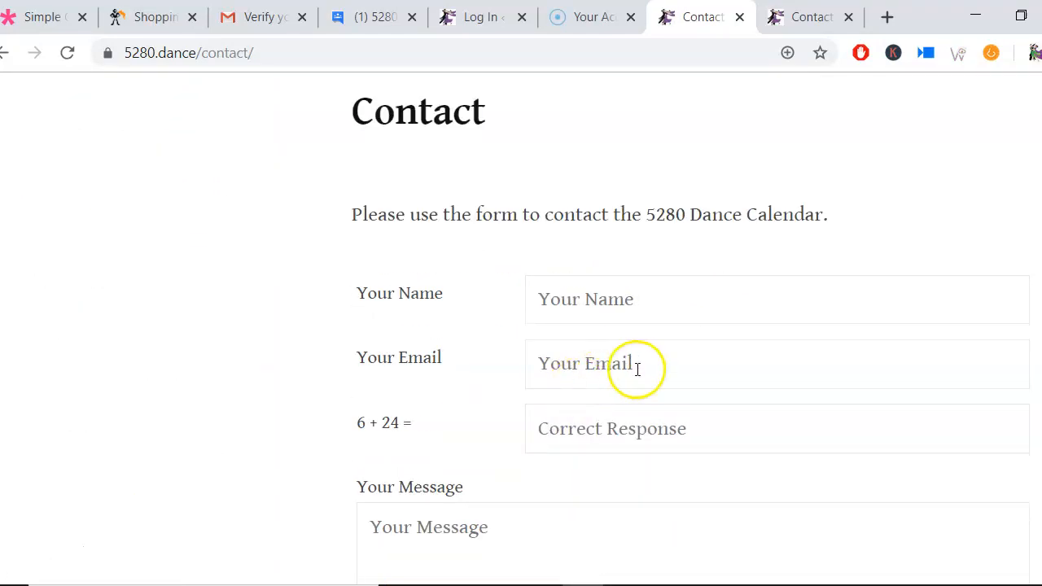
pyautogui.scroll(-3, 643, 374)
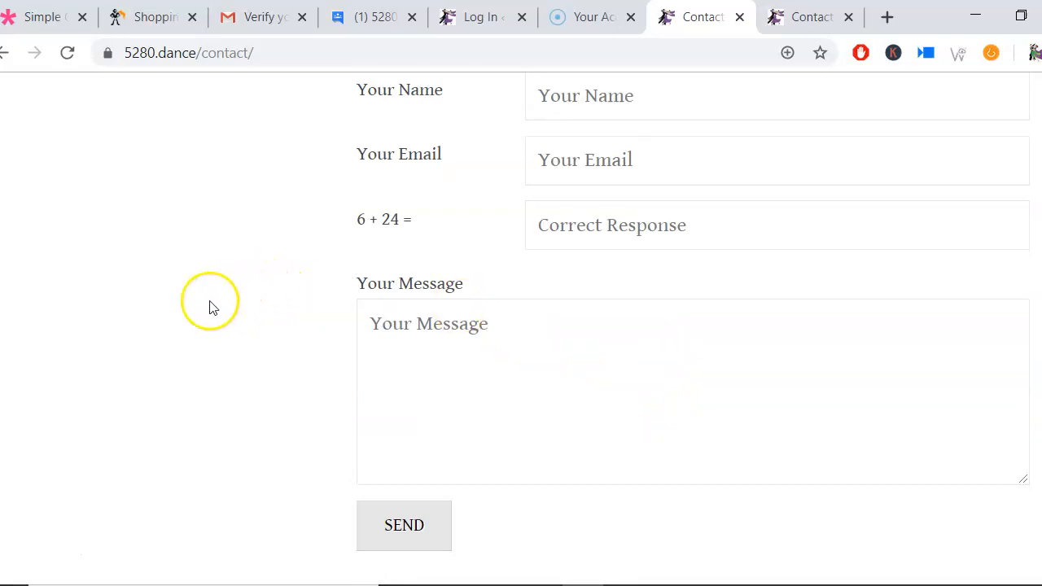
pyautogui.scroll(1, 209, 305)
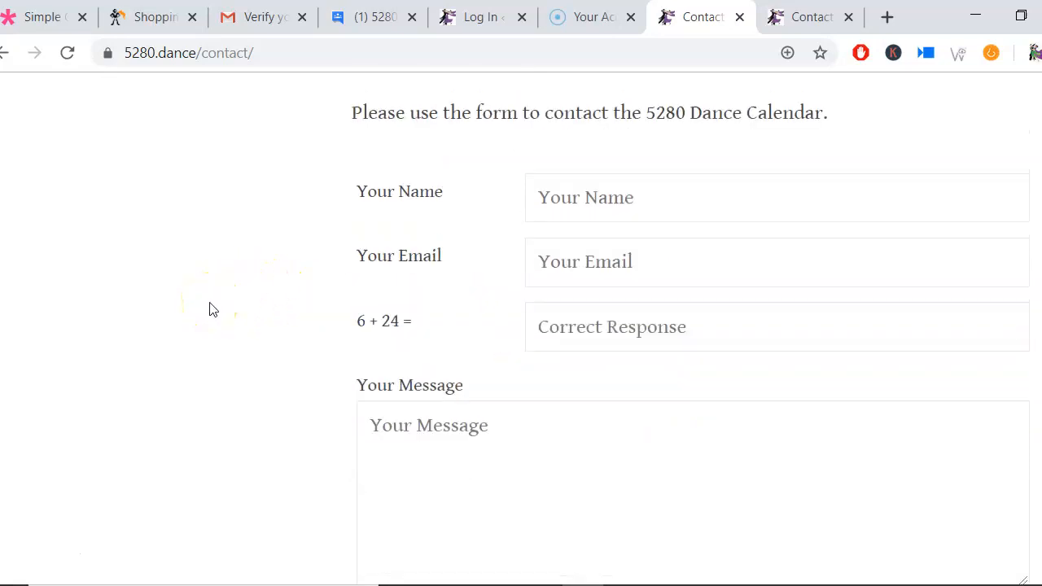